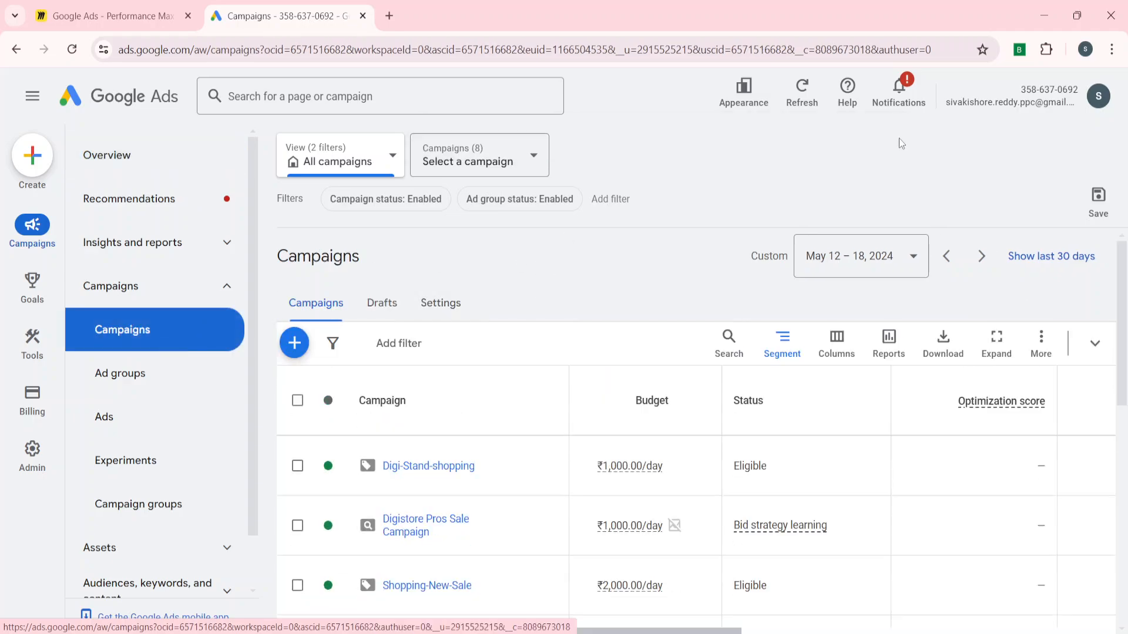
# - Start a new campaign without a goal's guidance and select Performance Max as the campaign type
pyautogui.click(894, 134)
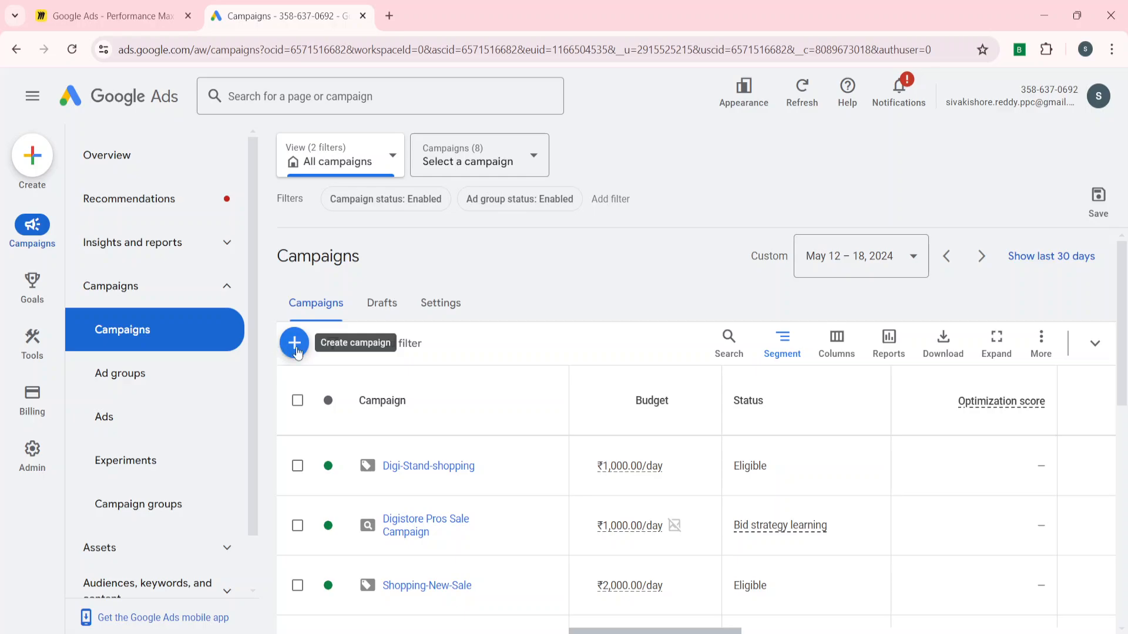
pyautogui.click(294, 344)
pyautogui.click(410, 358)
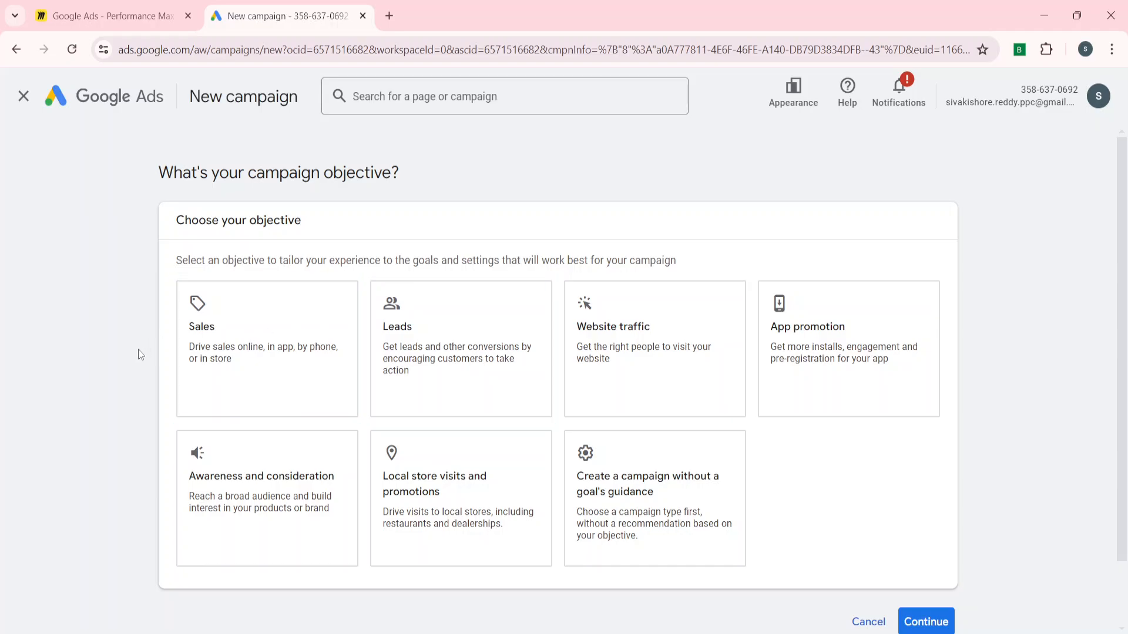
pyautogui.scroll(-2, 139, 352)
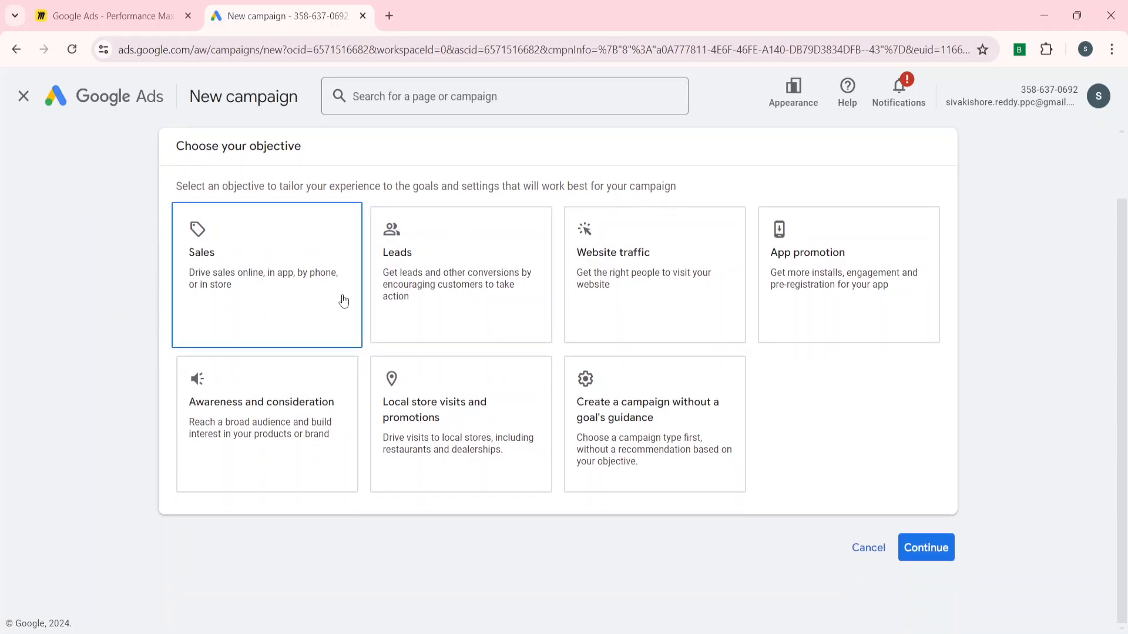
pyautogui.click(249, 331)
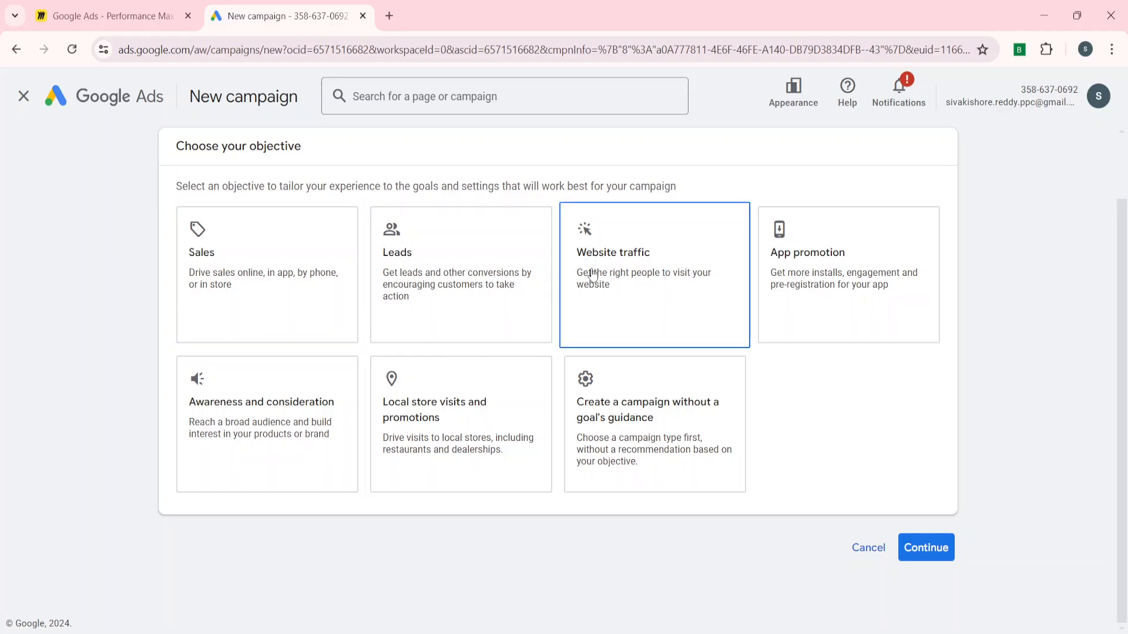
pyautogui.click(637, 426)
pyautogui.scroll(-4, 215, 479)
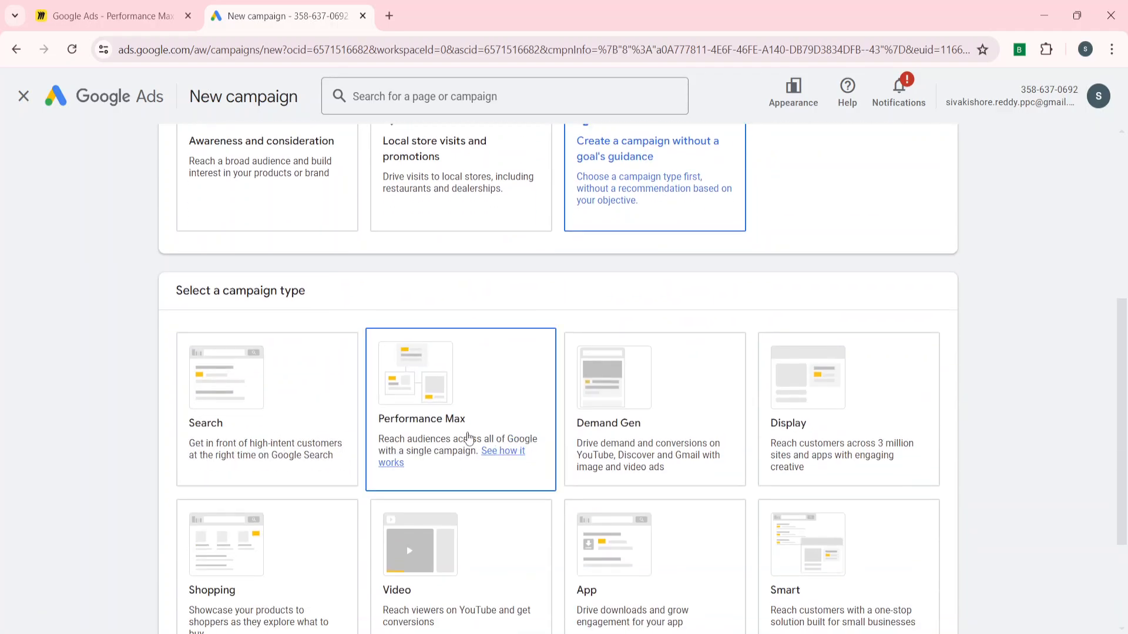
pyautogui.click(466, 440)
# - Turn off advertising products from a Merchant Center account and continue to the campaign's bidding settings
pyautogui.scroll(-6, 213, 547)
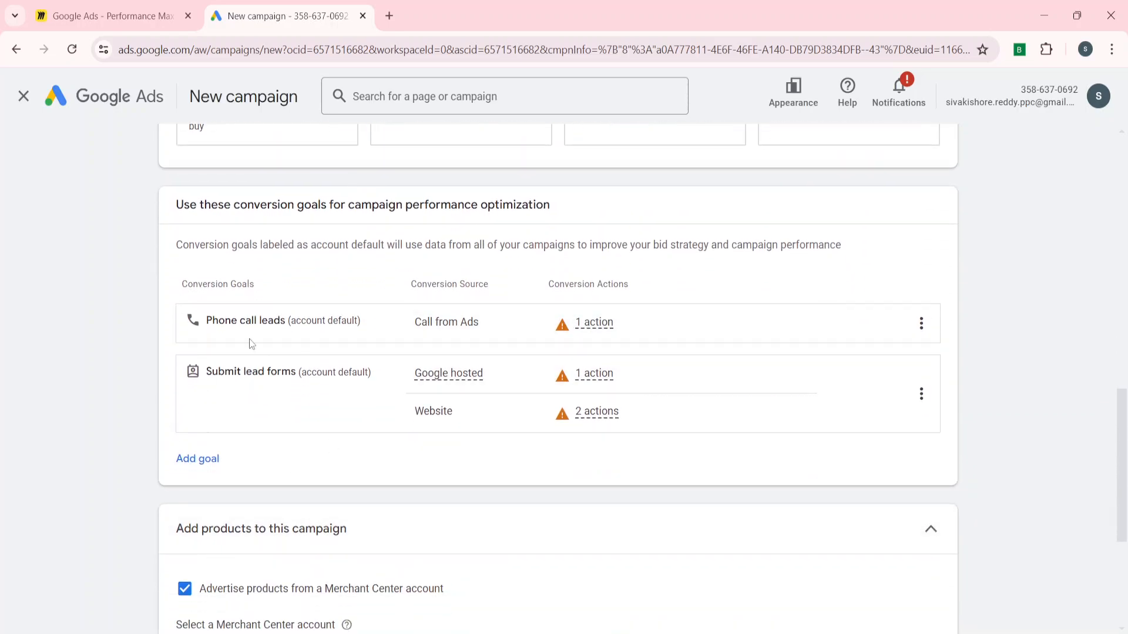
pyautogui.scroll(-3, 2, 437)
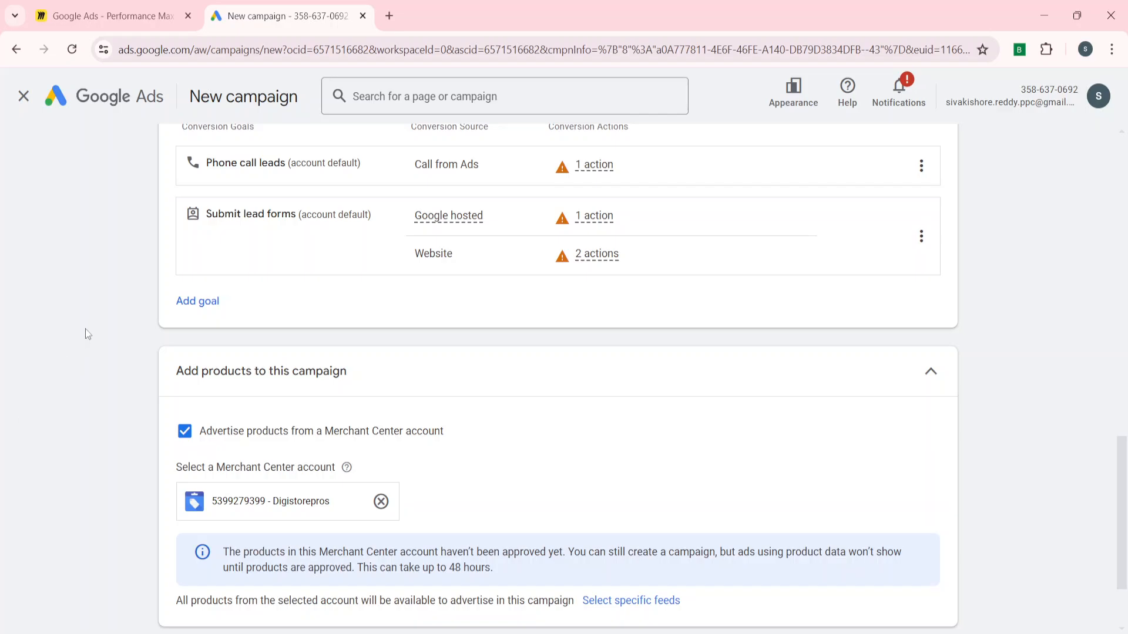
pyautogui.scroll(-2, 3, 326)
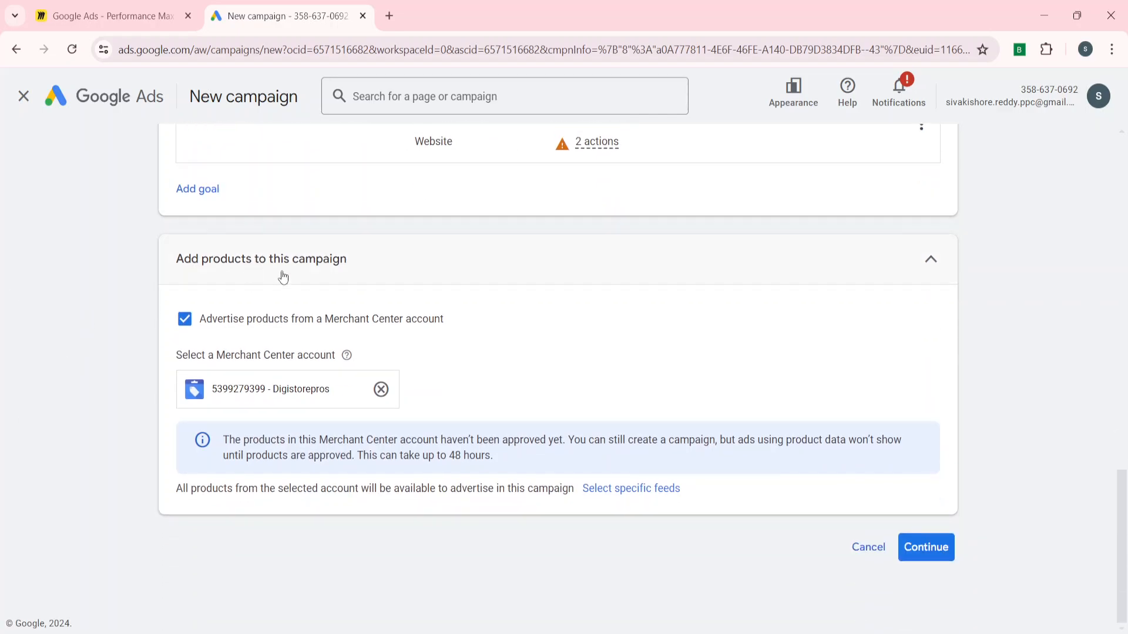
pyautogui.click(185, 319)
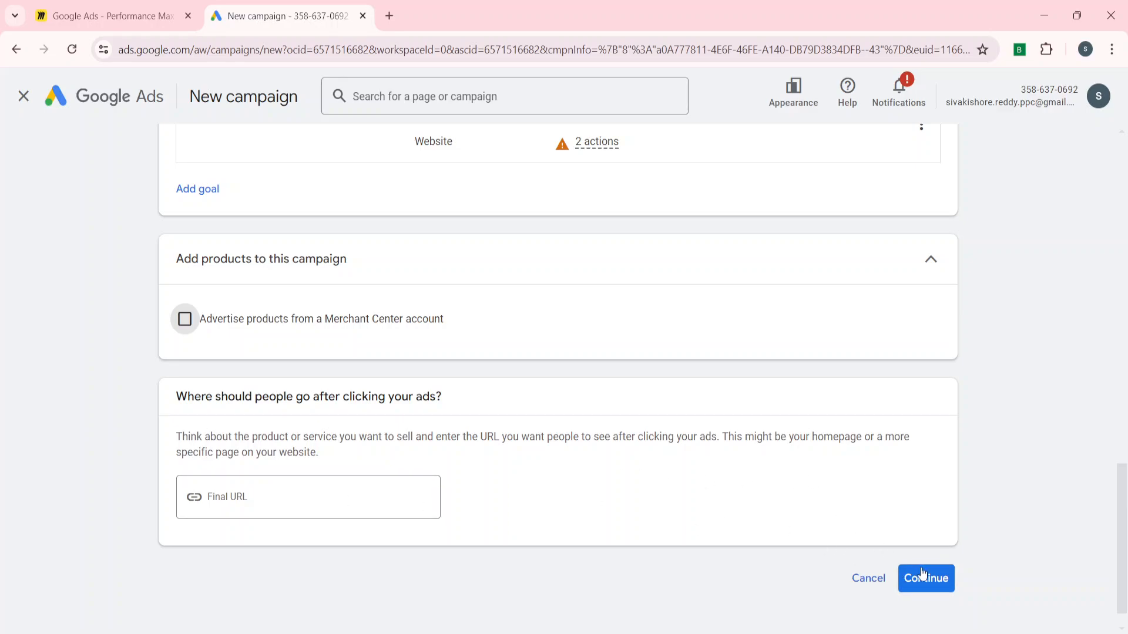
pyautogui.click(941, 578)
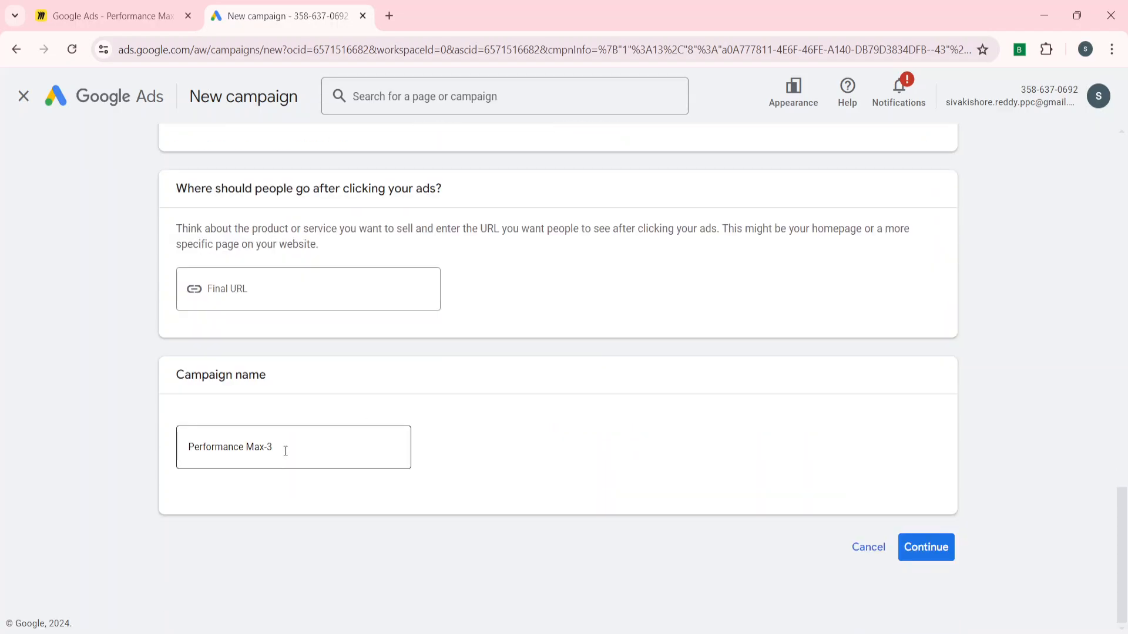
pyautogui.click(925, 547)
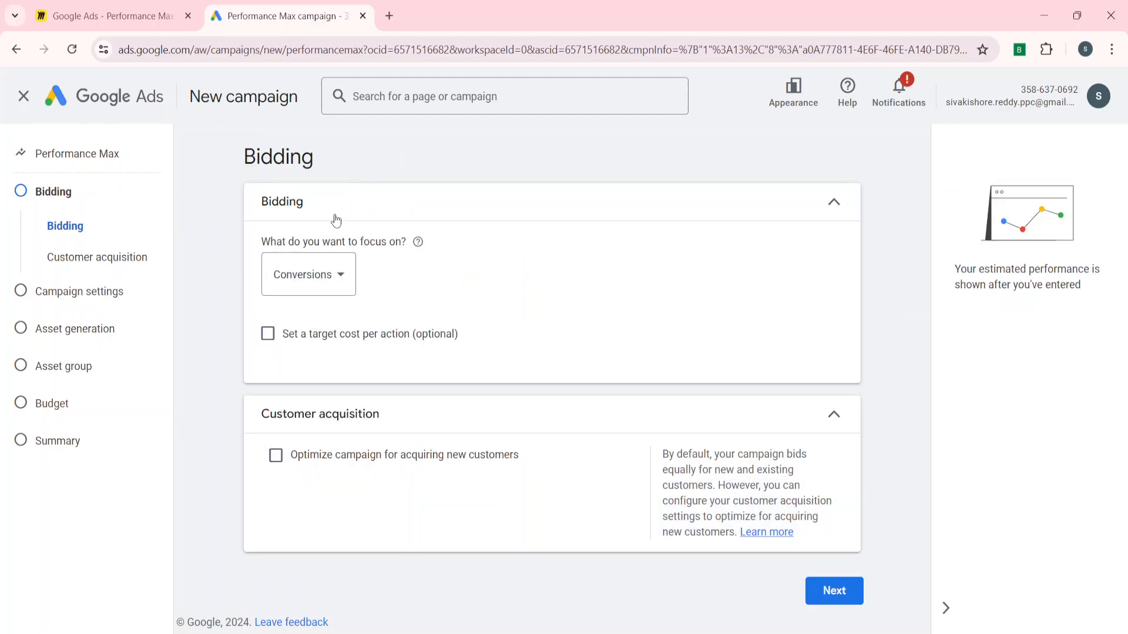
# - Keep Conversions as the bidding focus and try out the optional target cost per action
pyautogui.click(310, 280)
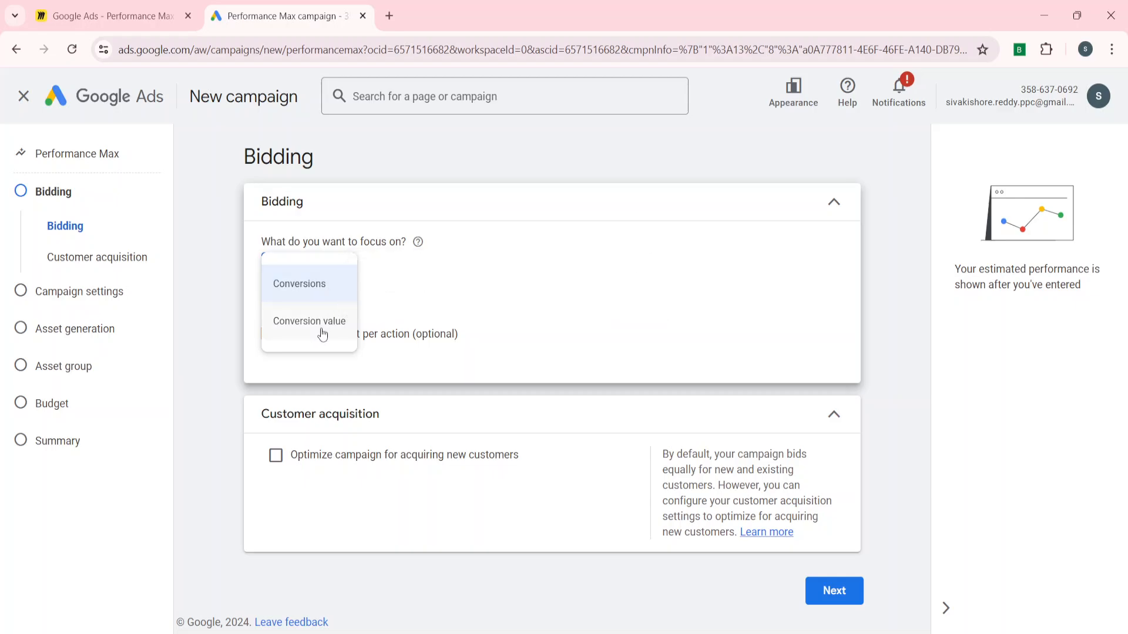
pyautogui.click(227, 215)
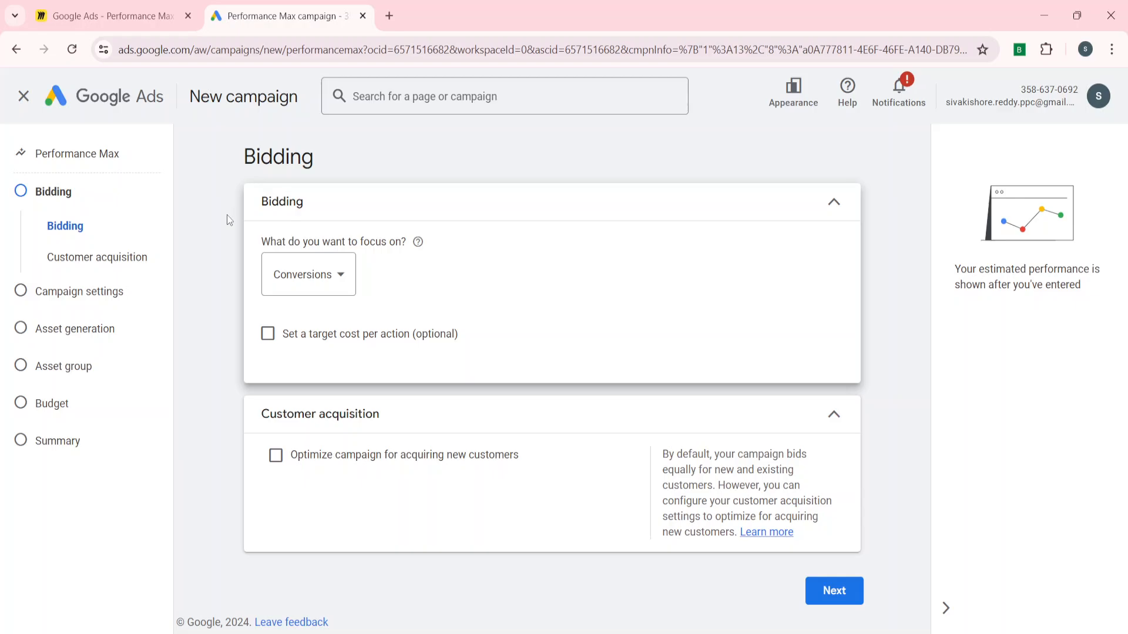
pyautogui.click(294, 280)
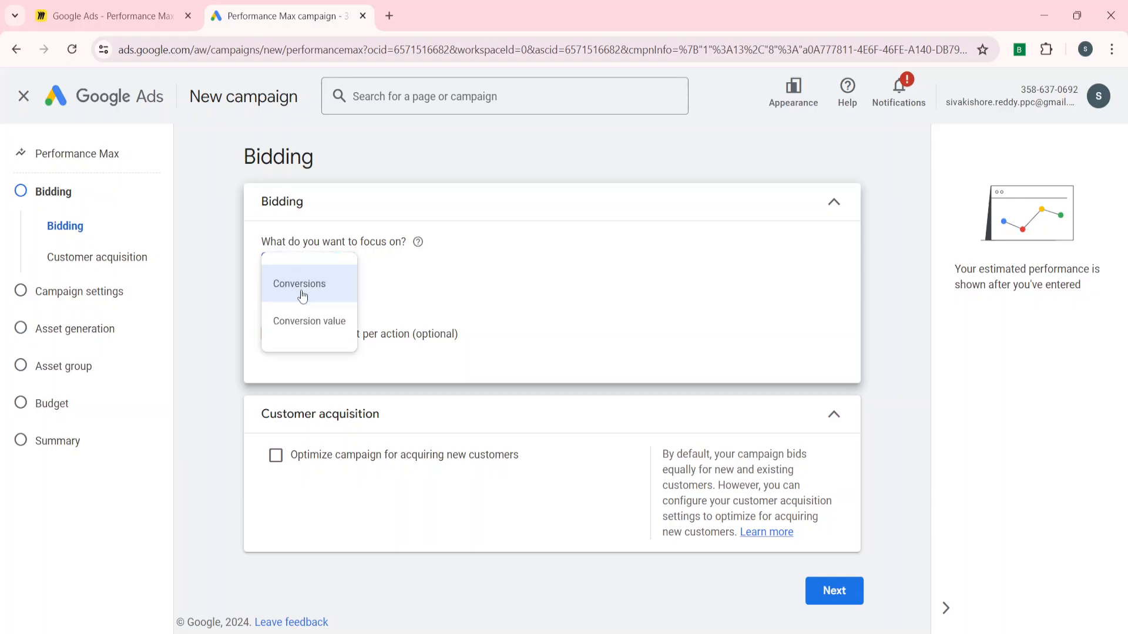
pyautogui.click(302, 295)
pyautogui.click(288, 338)
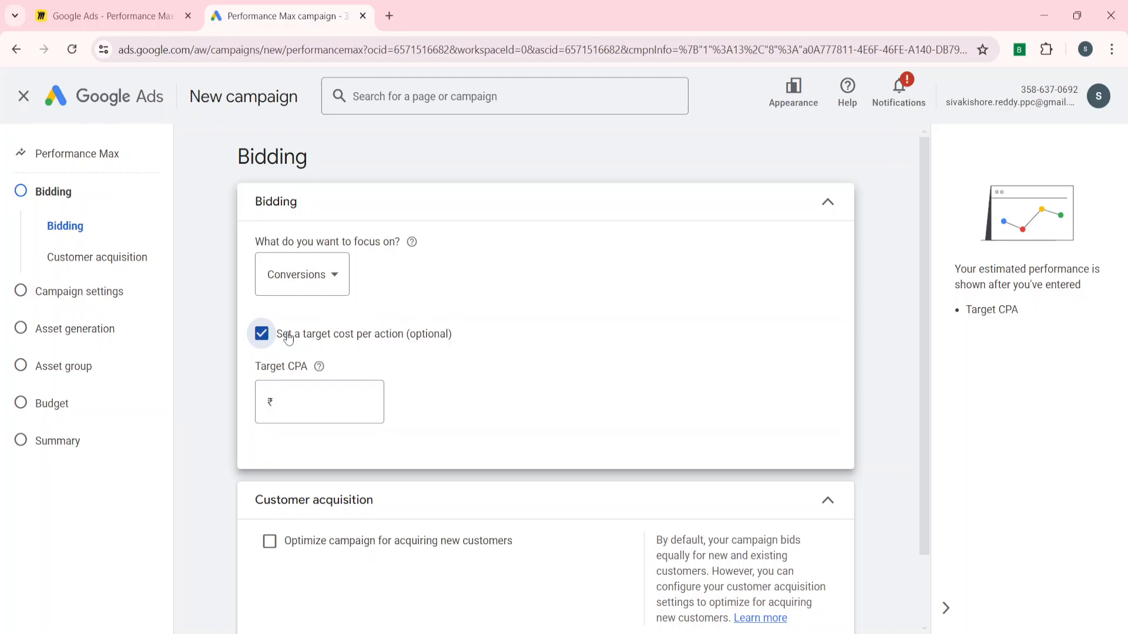
pyautogui.click(287, 337)
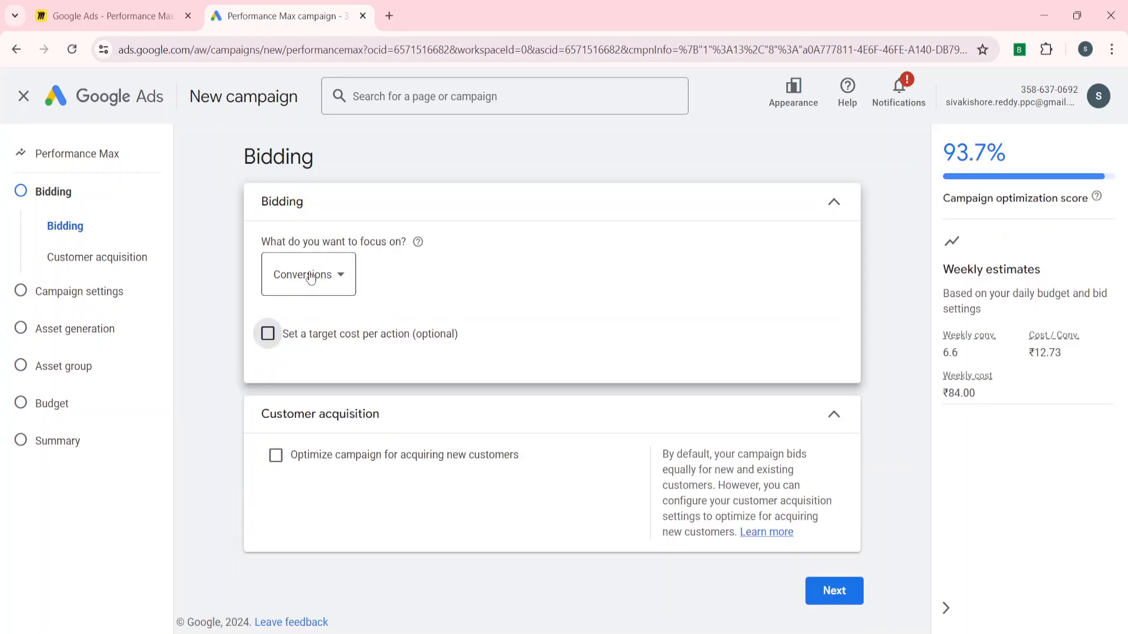
# - Try Conversion value with the optional target return on ad spend, then return the bidding focus to Conversions
pyautogui.click(308, 275)
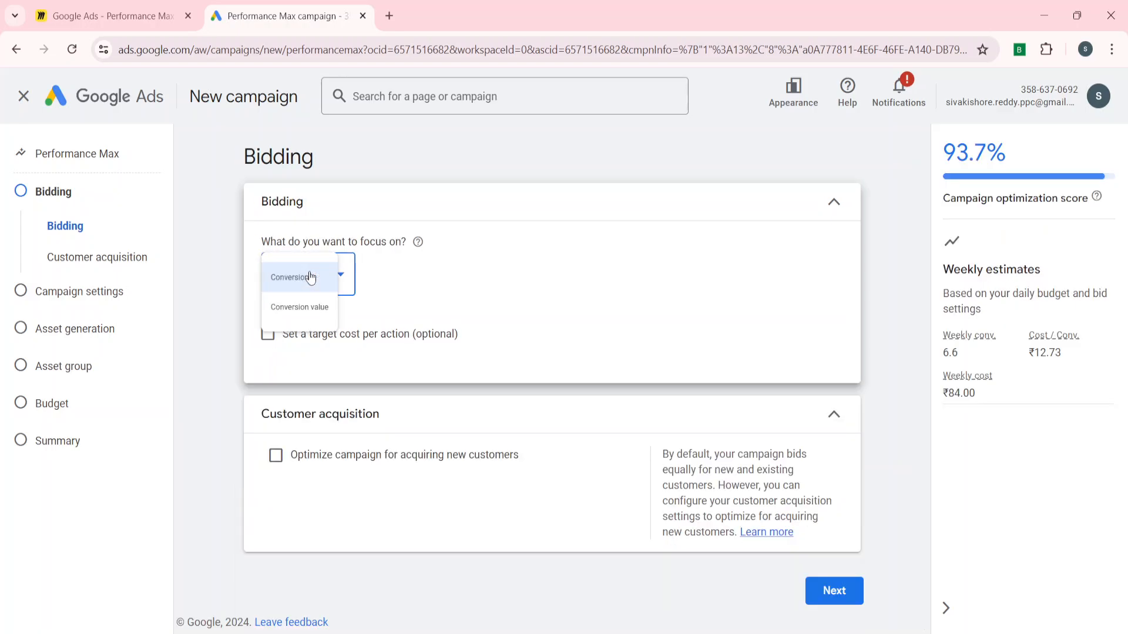
pyautogui.click(306, 323)
pyautogui.click(269, 334)
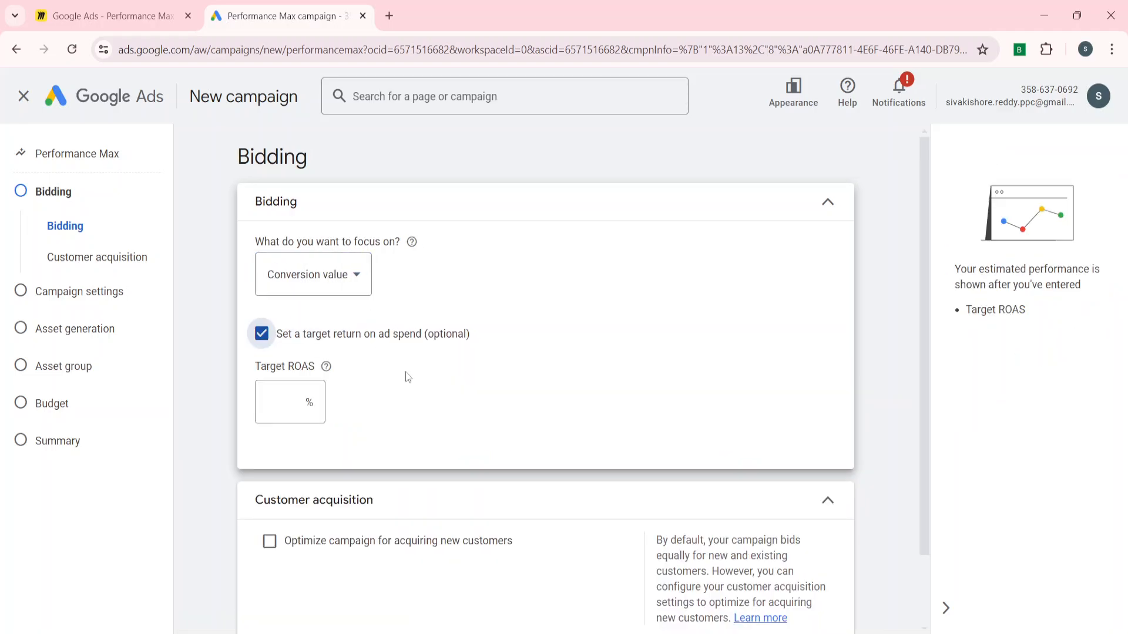
pyautogui.click(266, 333)
pyautogui.click(308, 275)
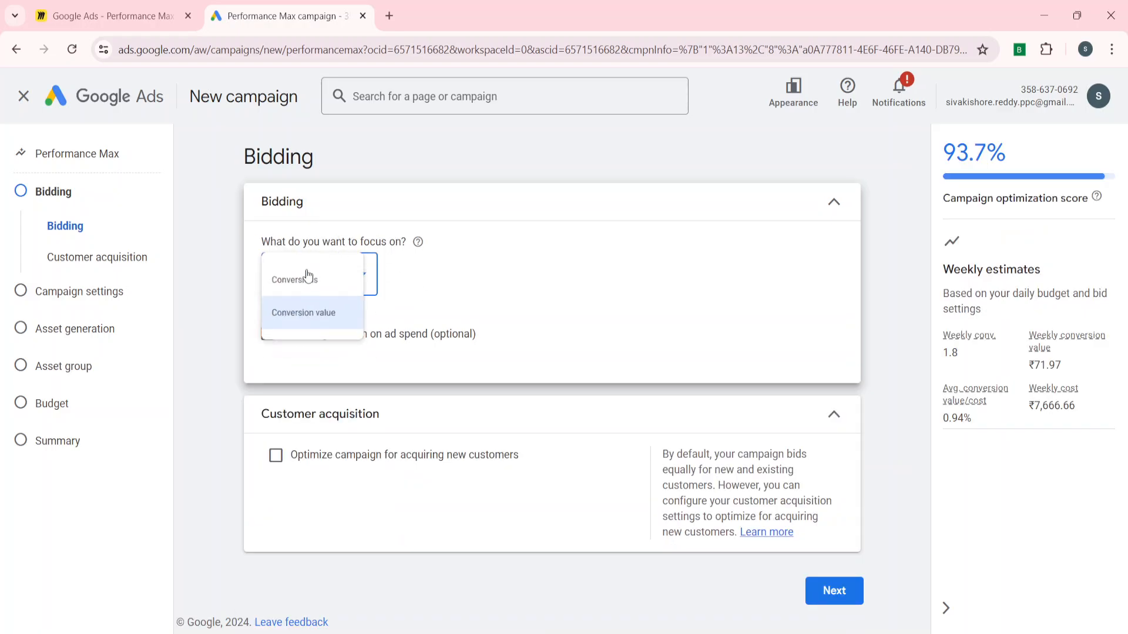
pyautogui.click(297, 288)
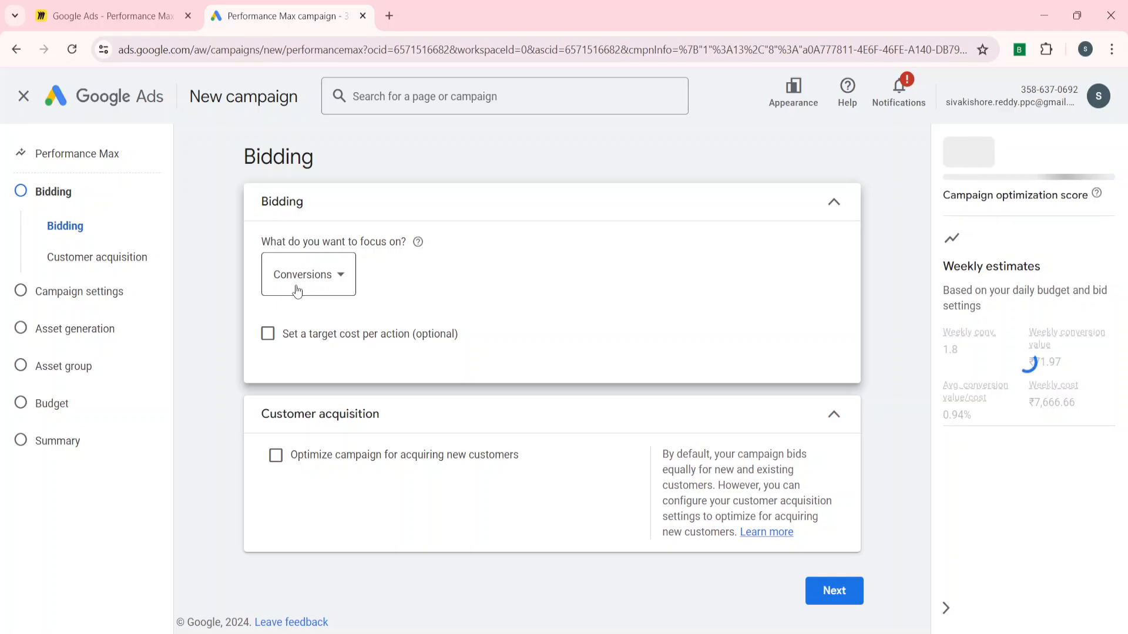
# - Set the bidding focus to Conversion value without a target return on ad spend and collapse the Bidding section
pyautogui.click(318, 280)
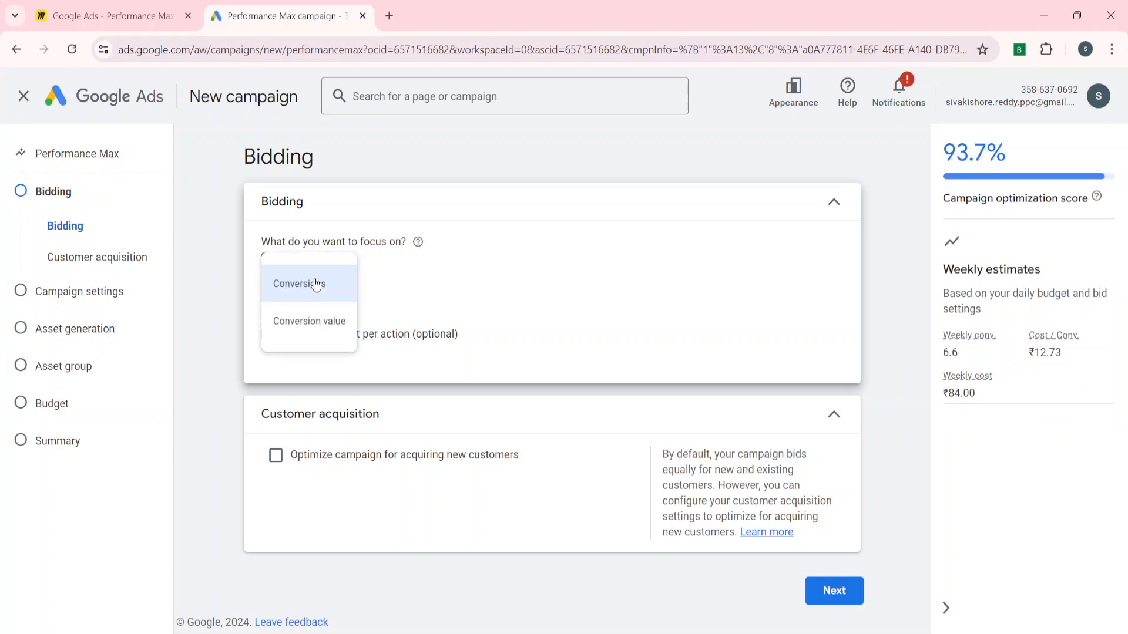
pyautogui.click(307, 332)
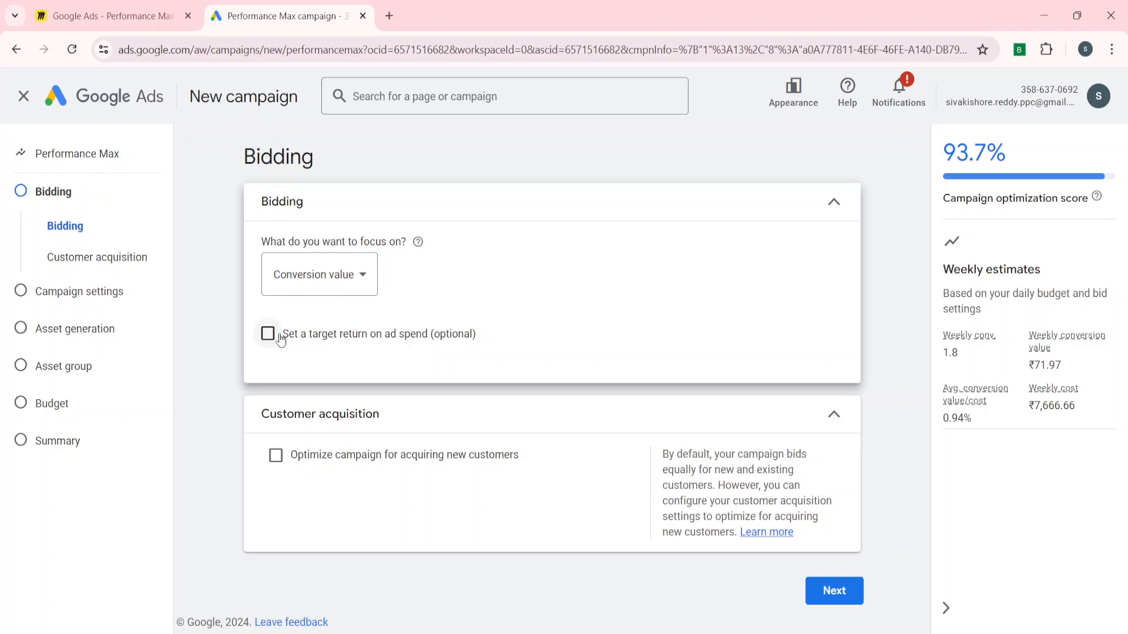
pyautogui.click(508, 215)
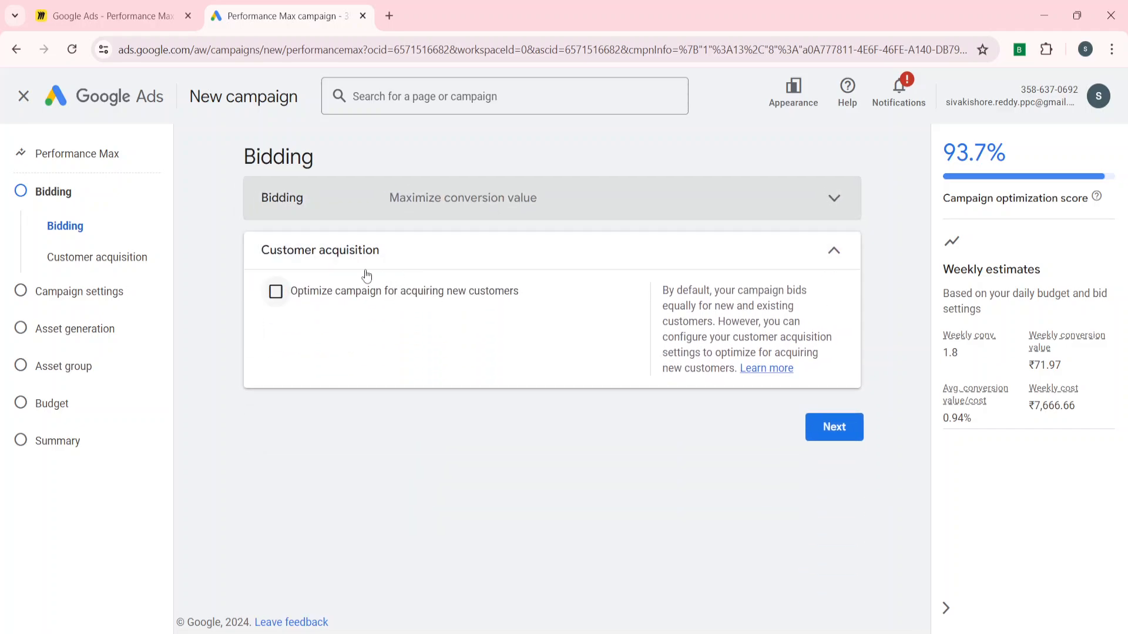
# - Try out optimizing the campaign for acquiring new customers, then revert the option and collapse Customer acquisition
pyautogui.click(275, 292)
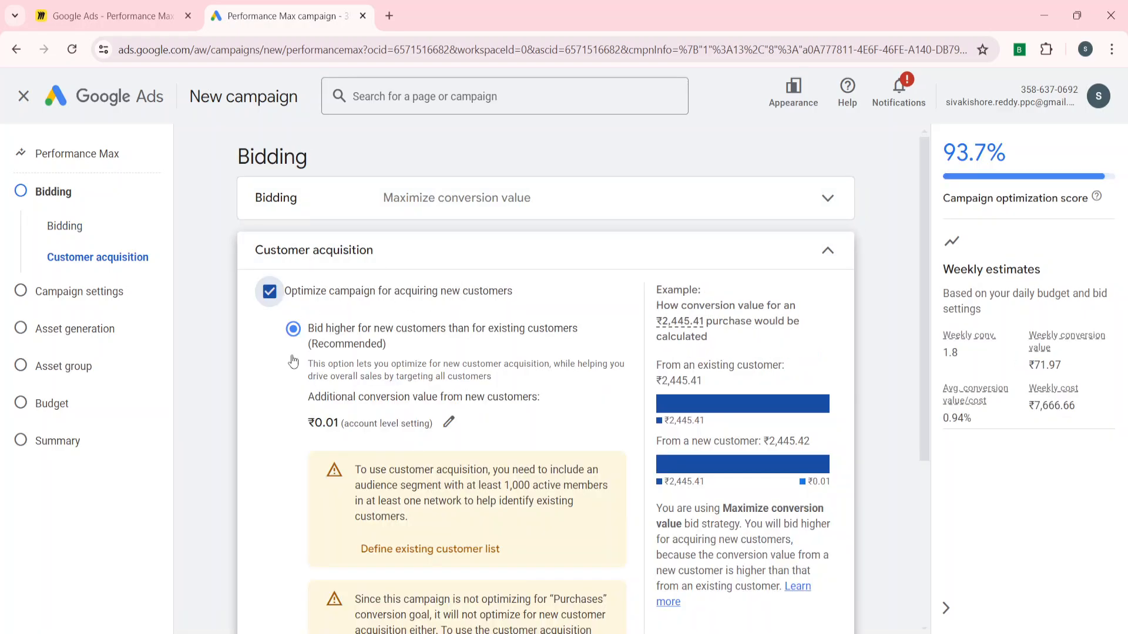
pyautogui.click(270, 292)
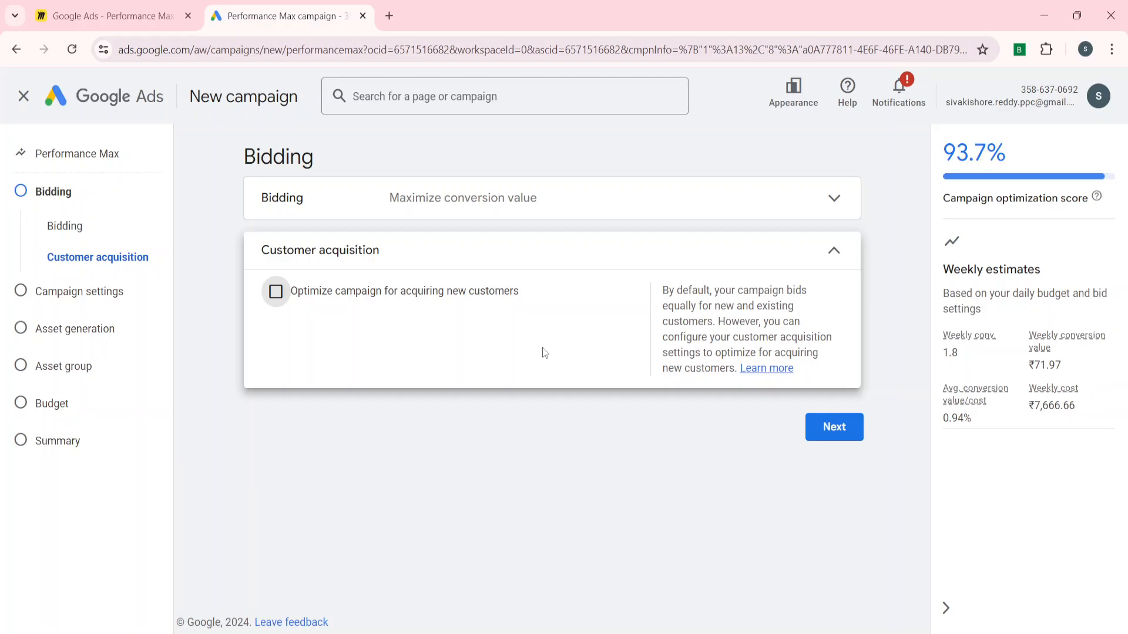
pyautogui.click(468, 246)
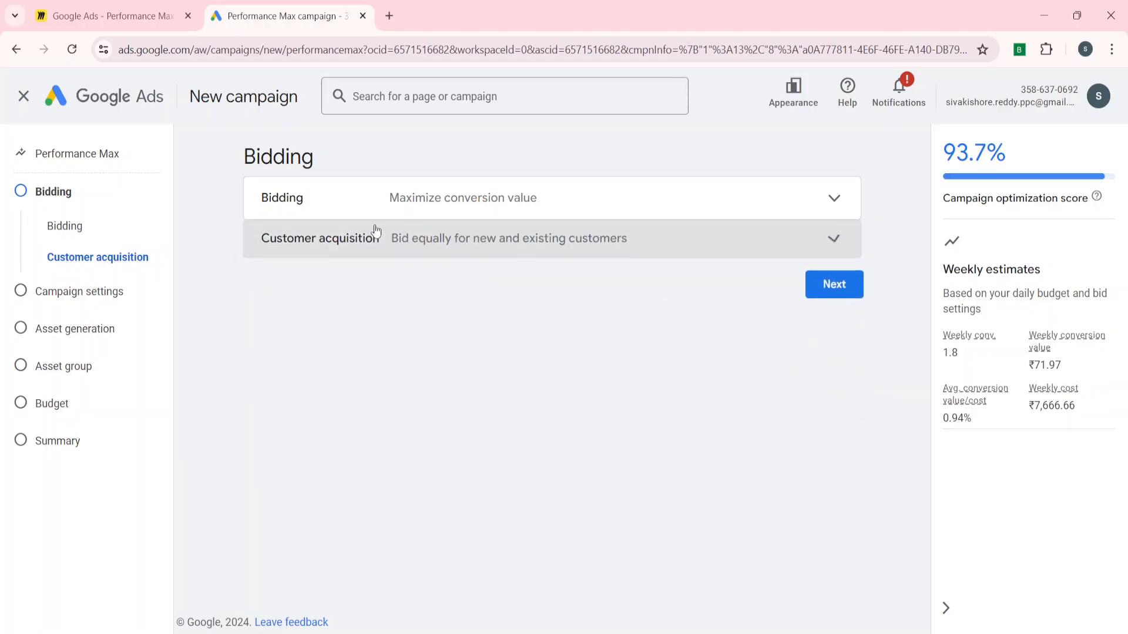
# - Open the automatically created assets in the campaign settings, keeping All countries and territories and English
pyautogui.click(113, 292)
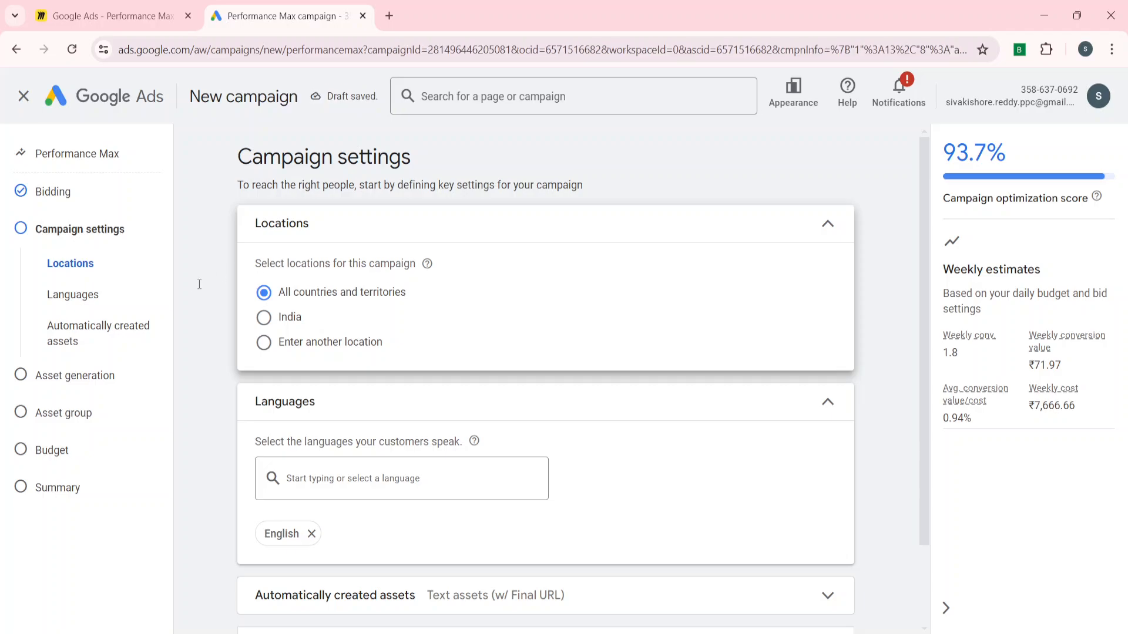
pyautogui.click(398, 226)
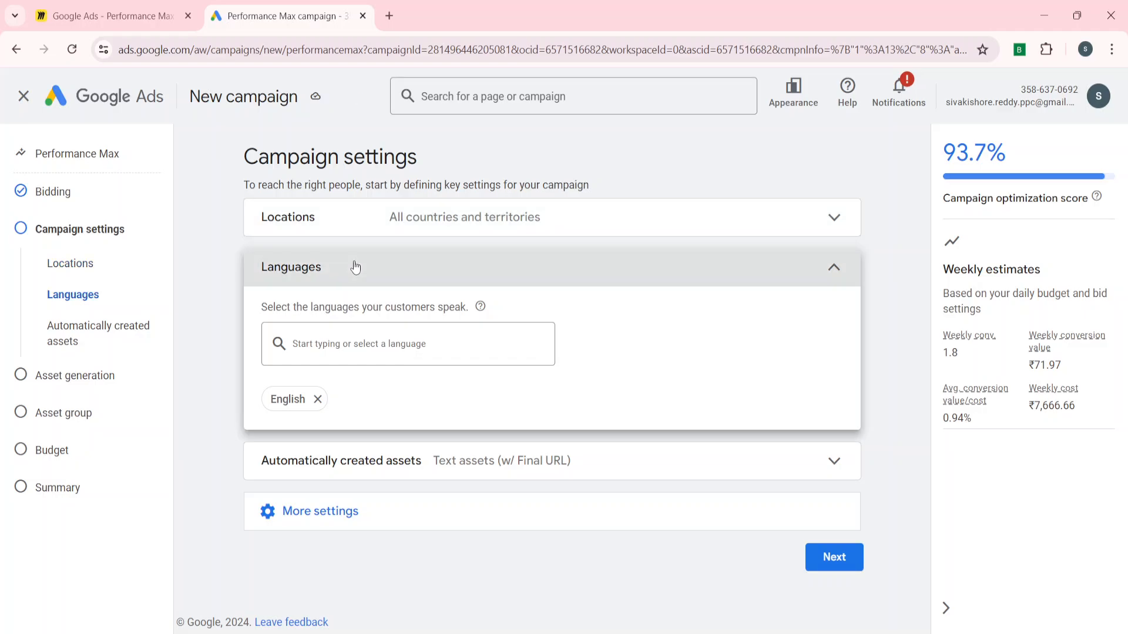
pyautogui.click(355, 268)
pyautogui.click(378, 289)
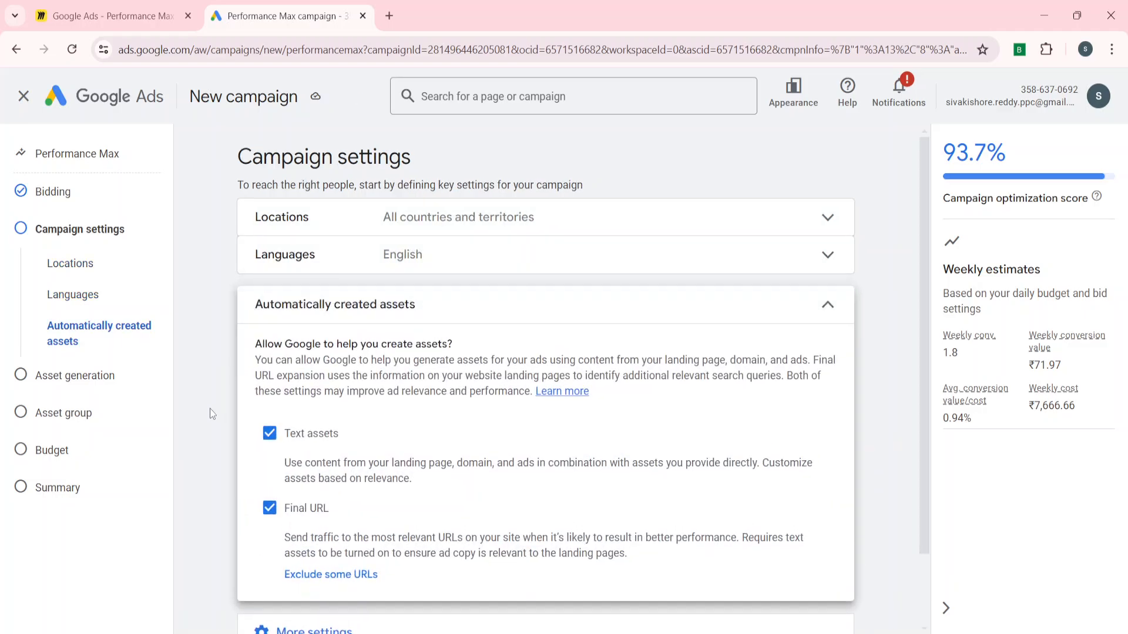
# - Try switching the Text assets option off and on, then re-enable Final URL expansion
pyautogui.scroll(-1, 201, 434)
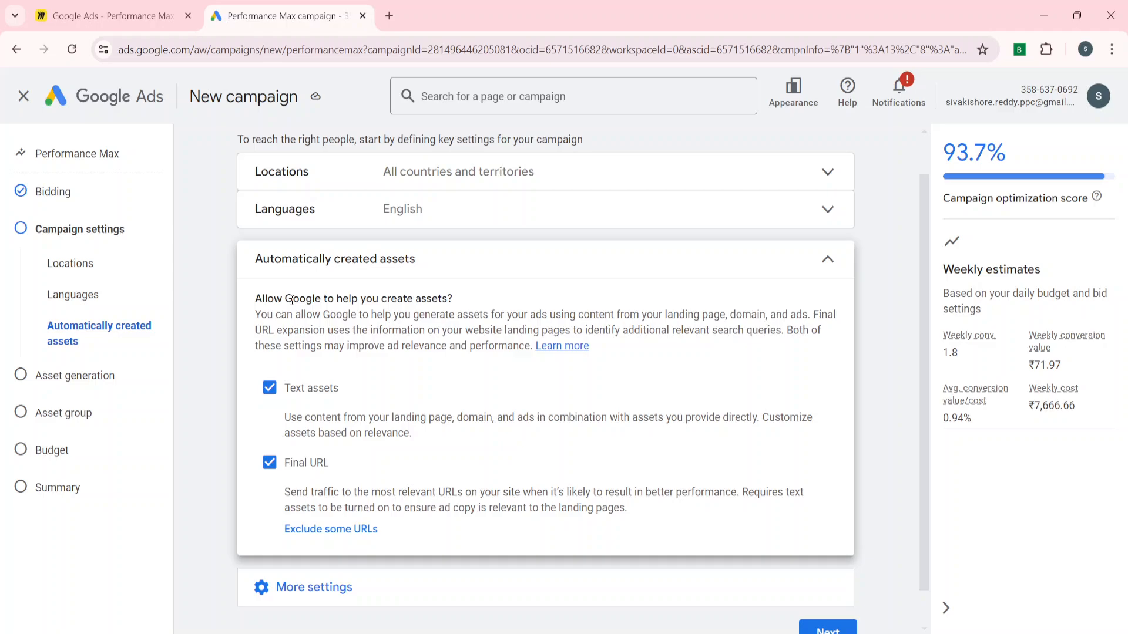
pyautogui.click(270, 390)
pyautogui.click(273, 400)
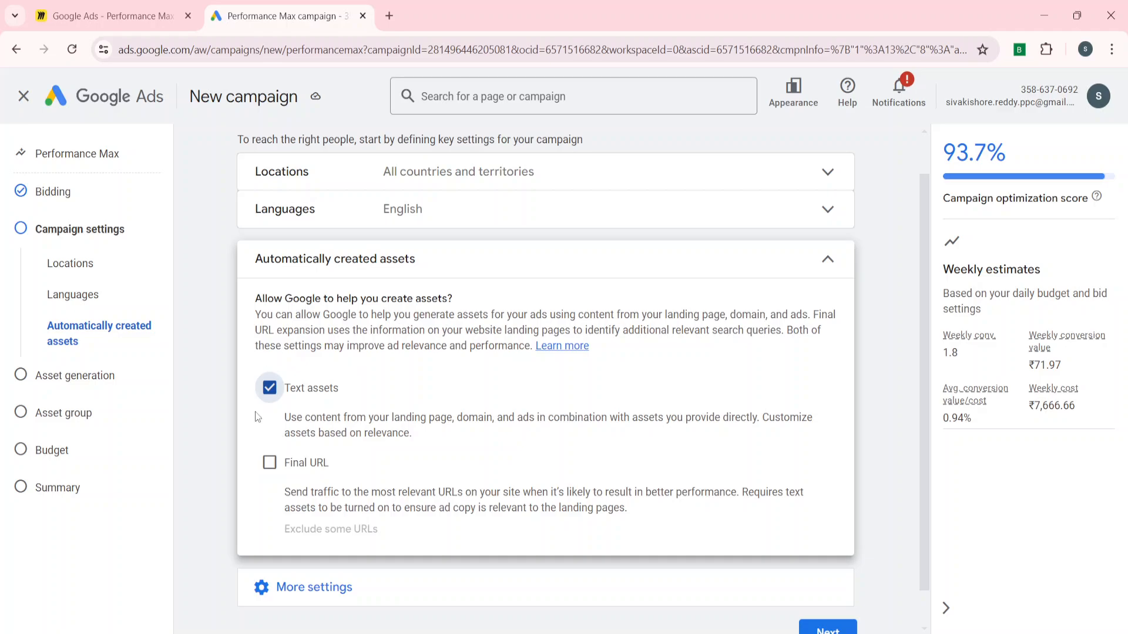
pyautogui.click(271, 392)
pyautogui.click(271, 391)
pyautogui.click(270, 464)
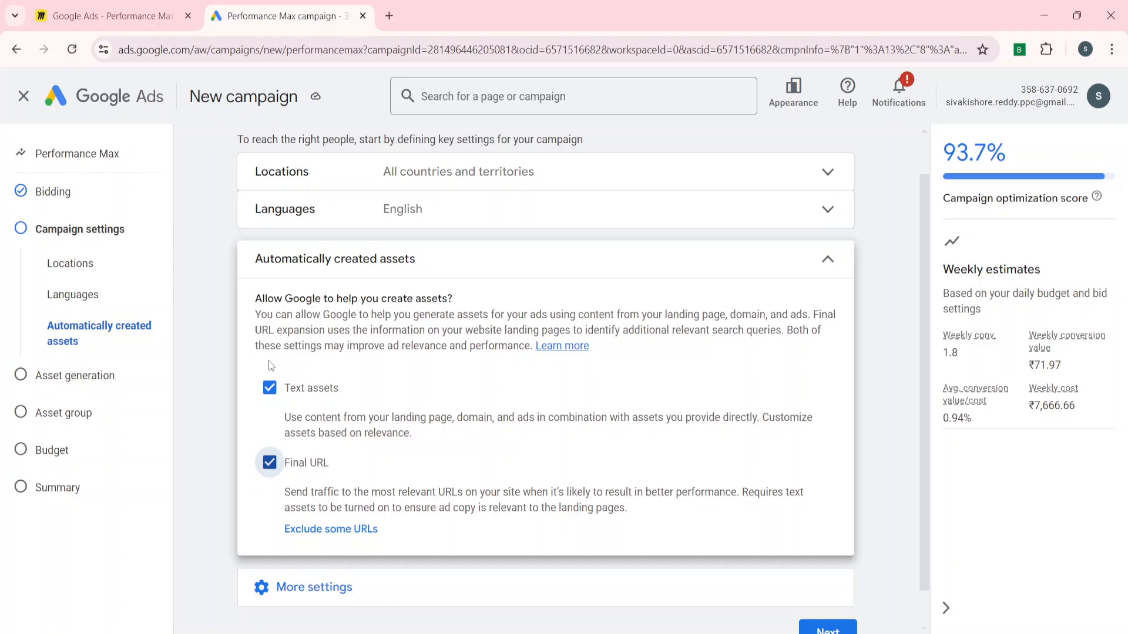
# - Turn off Text assets for the campaign and collapse the Automatically created assets section
pyautogui.click(270, 387)
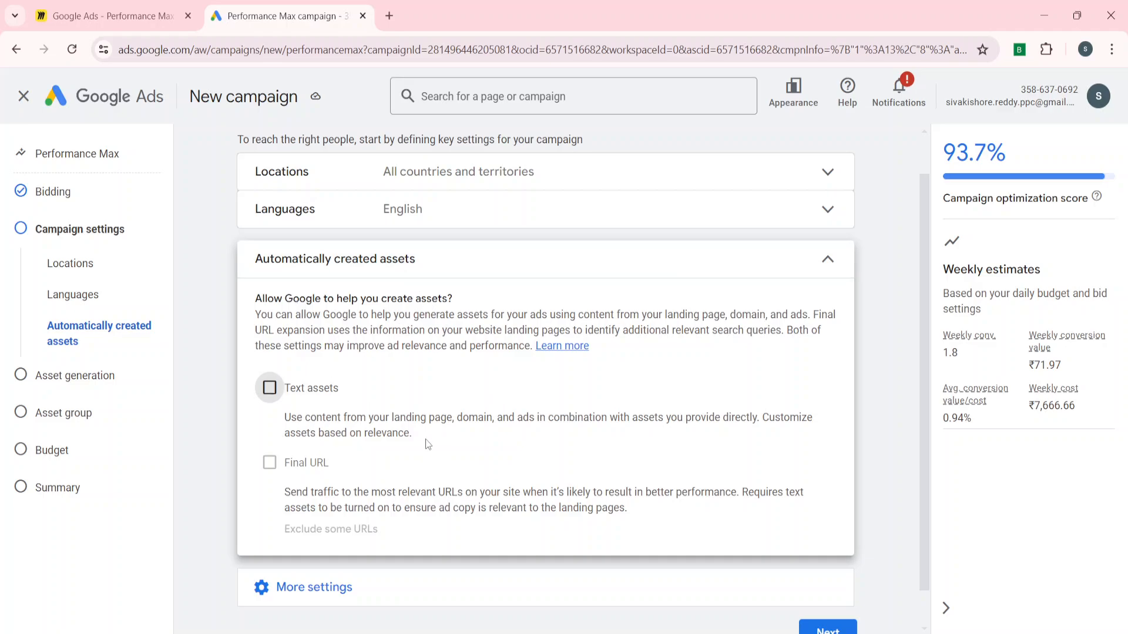
pyautogui.click(433, 268)
# - View the Campaign URL options among the additional campaign settings, then collapse that section without setting any option
pyautogui.click(322, 346)
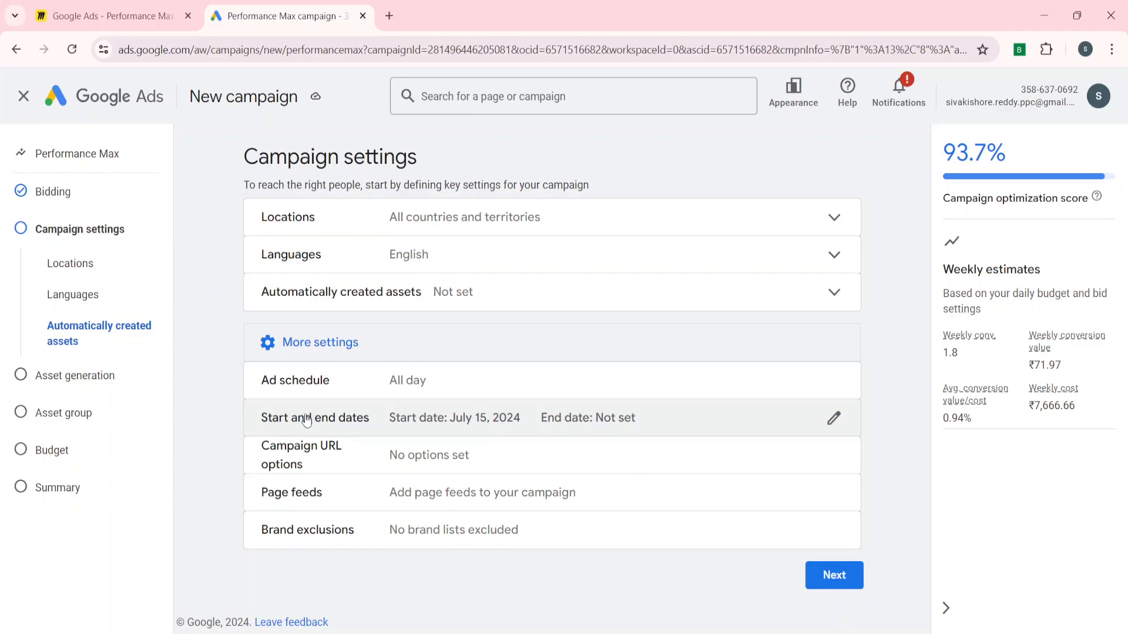
pyautogui.click(296, 464)
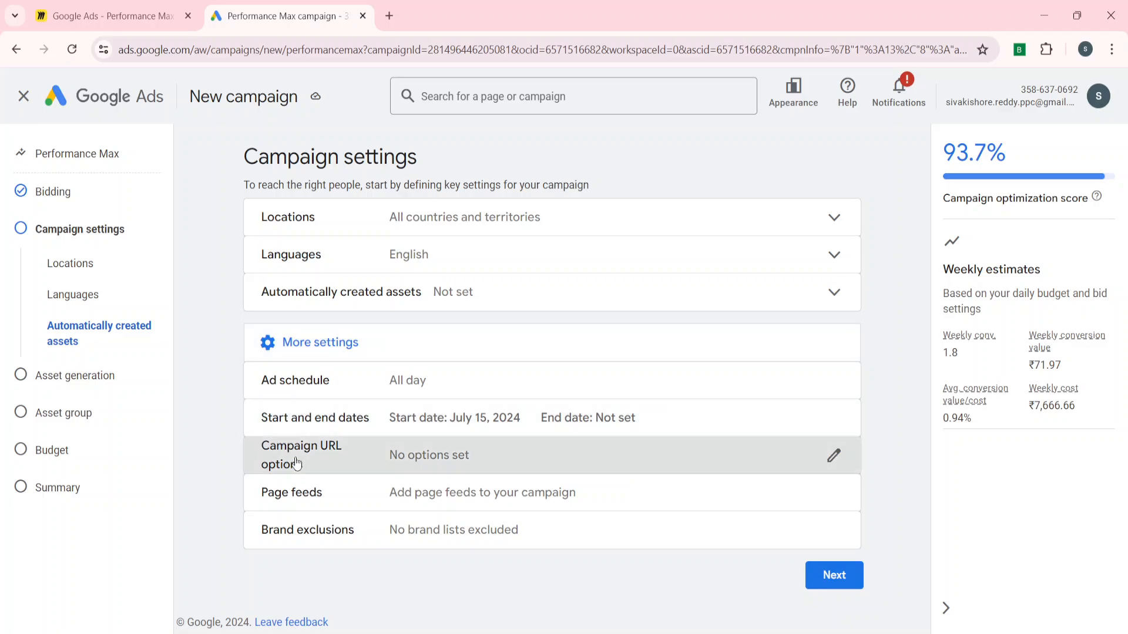
pyautogui.click(543, 346)
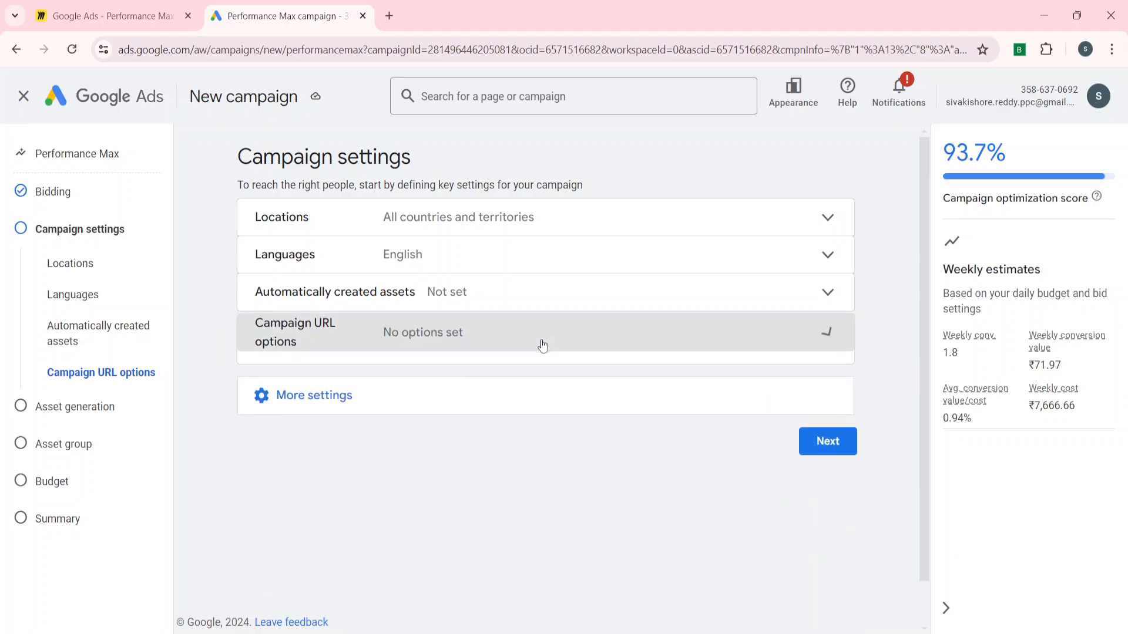
# - View the Page feeds section among the additional campaign settings, then collapse it without adding a feed
pyautogui.click(349, 385)
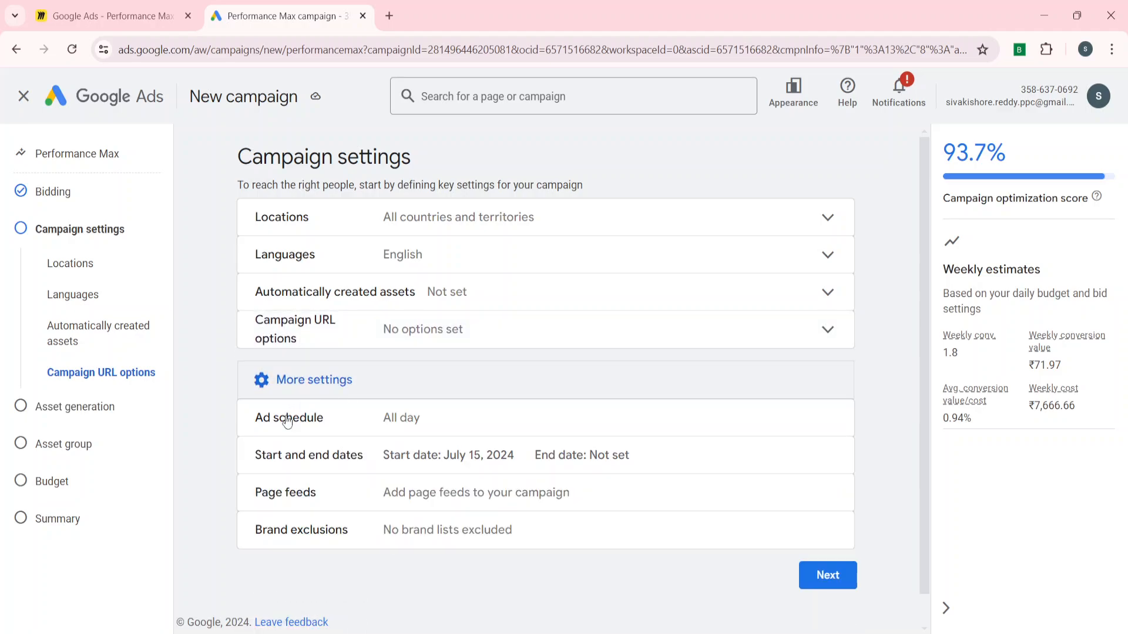
pyautogui.click(272, 496)
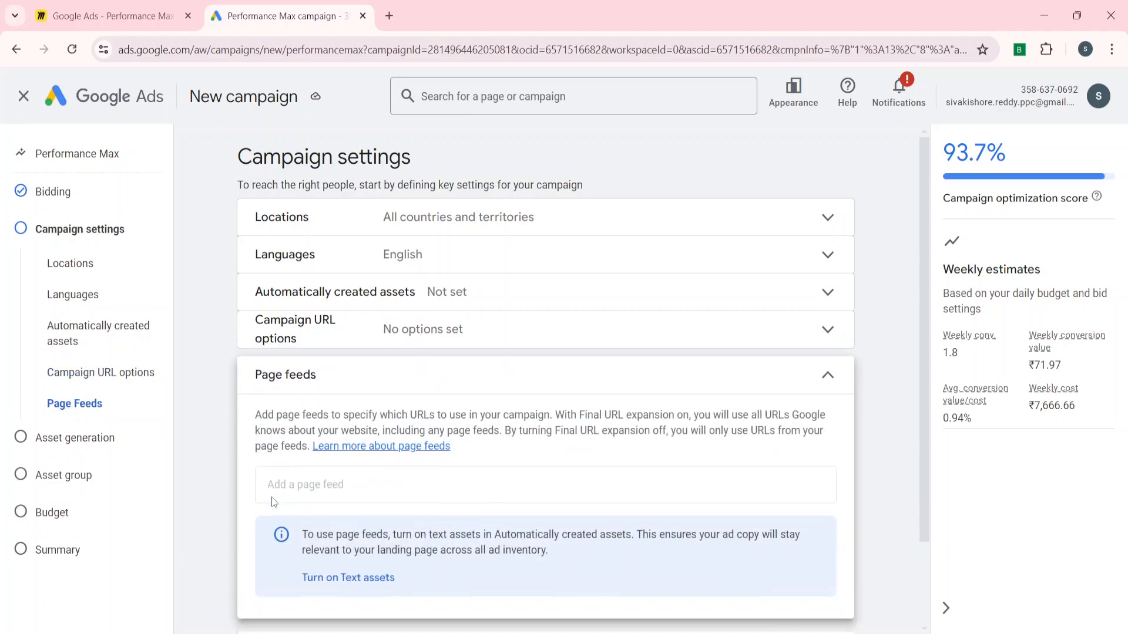
pyautogui.click(322, 385)
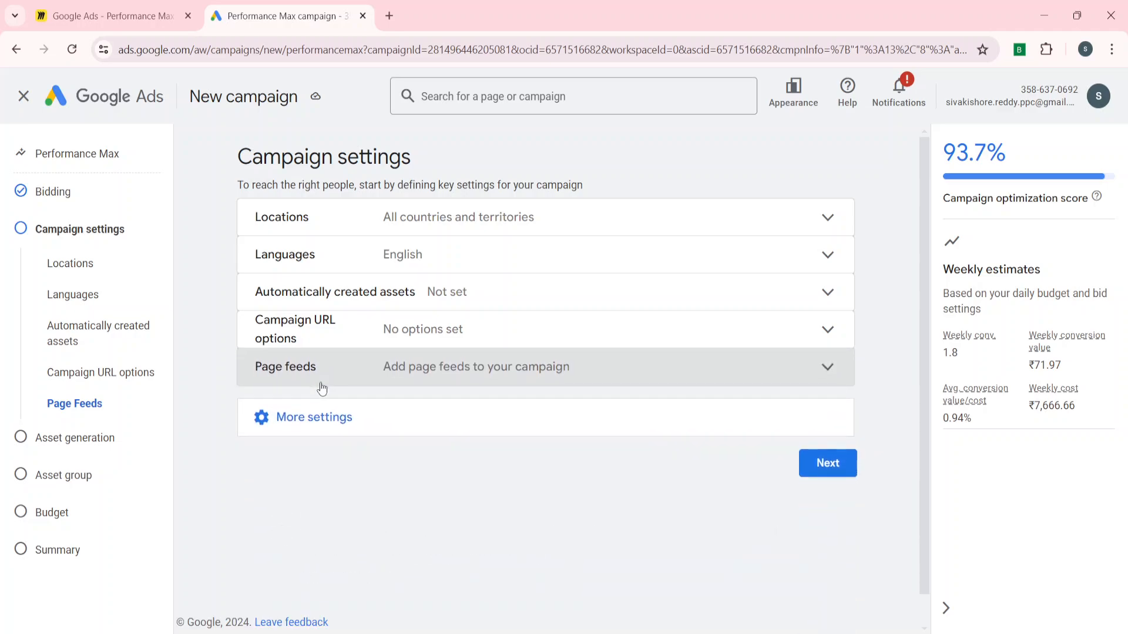
# - View the Brand exclusions section among the additional campaign settings, then collapse it without excluding any brand list
pyautogui.click(301, 419)
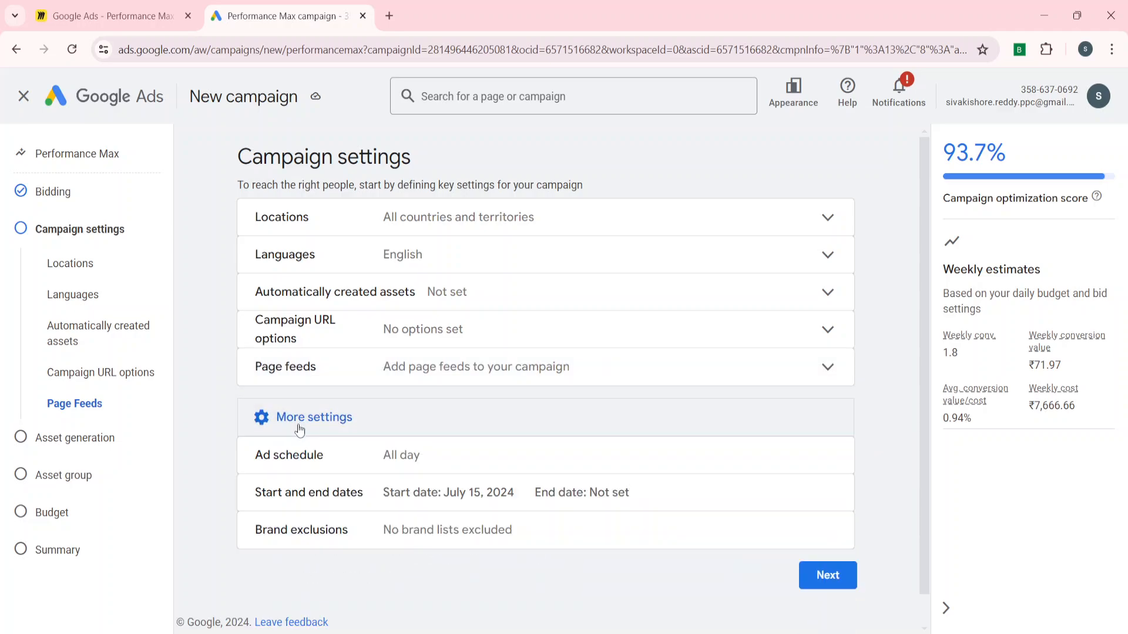
pyautogui.click(274, 531)
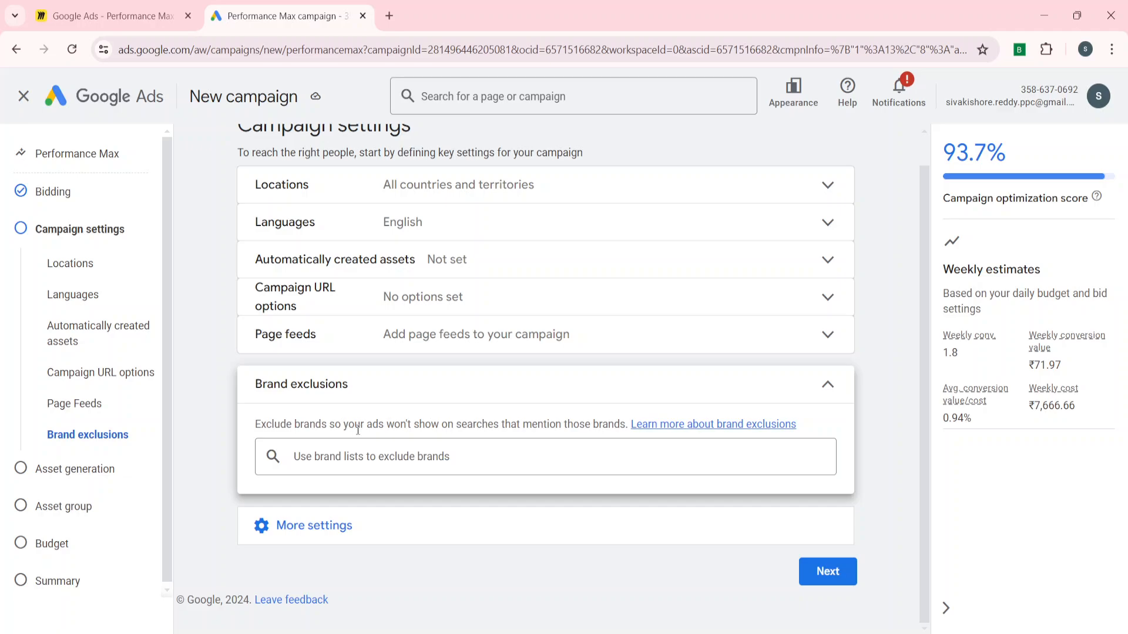
pyautogui.click(390, 392)
# - Leave the ad schedule and dates at their defaults, and skip asset generation to reach the asset group
pyautogui.click(338, 424)
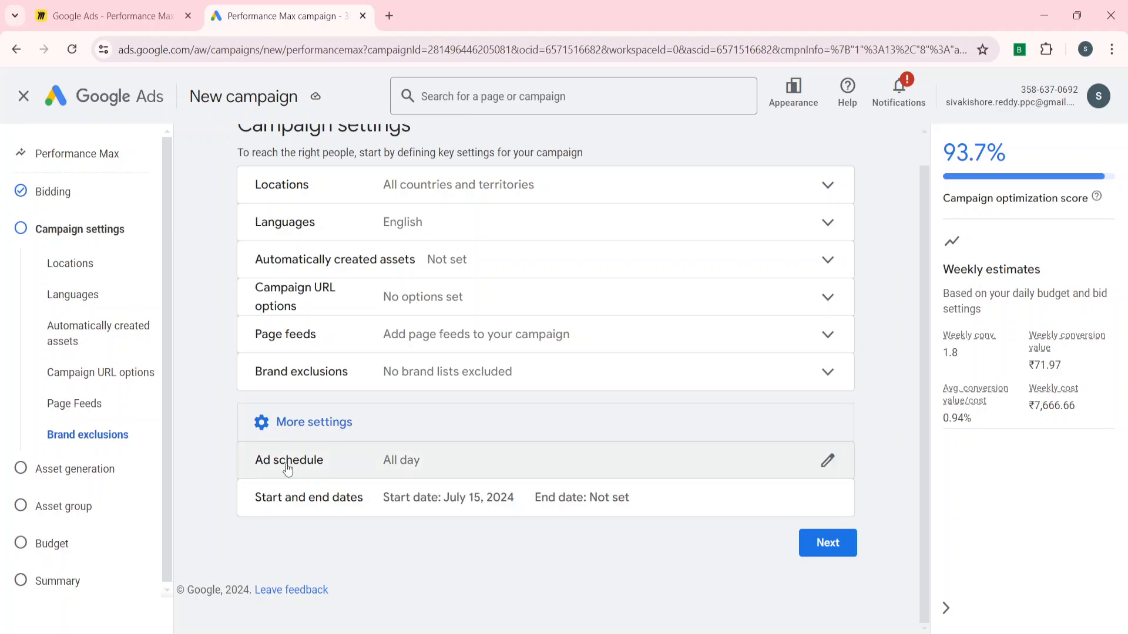
pyautogui.click(828, 546)
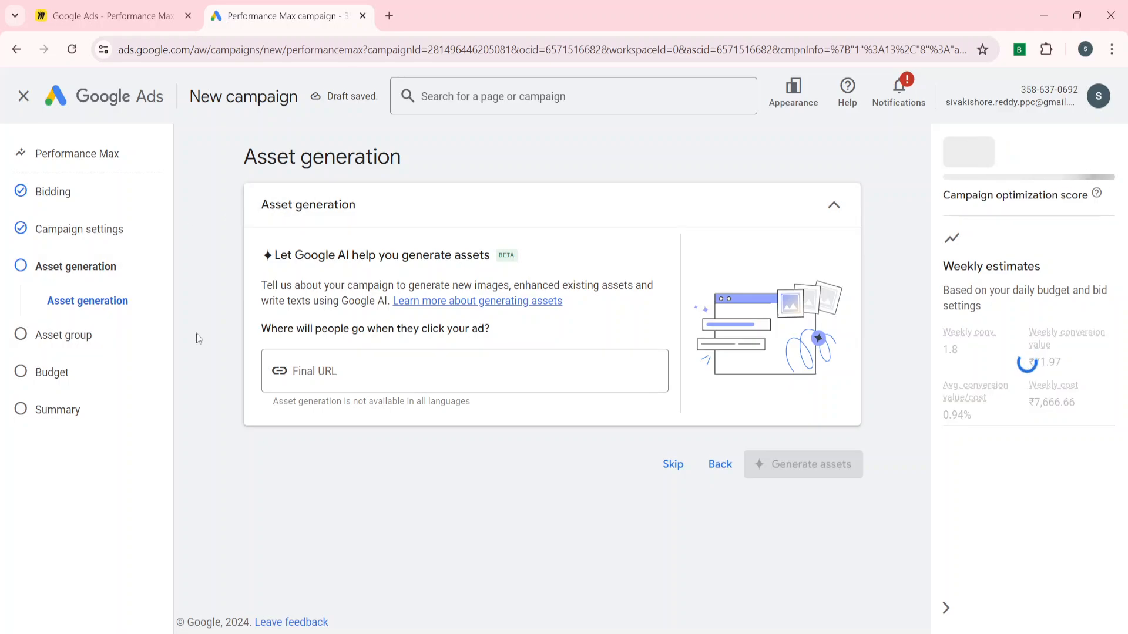
pyautogui.click(671, 467)
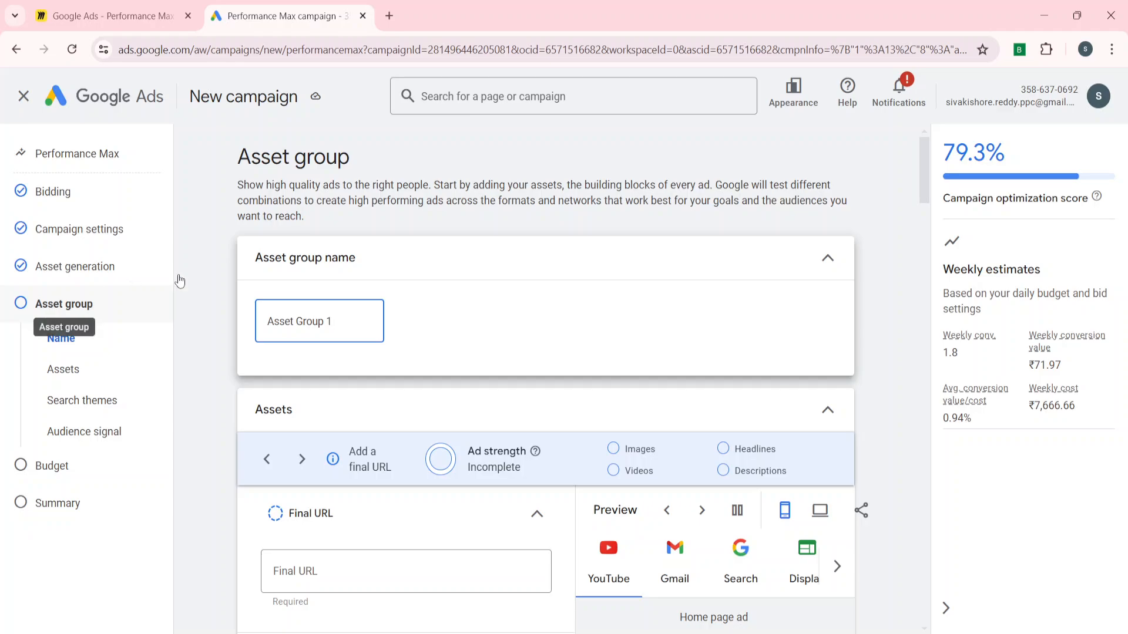
# - Show the further ad preview channels in the asset group and collapse the campaign estimates panel
pyautogui.scroll(-2, 217, 479)
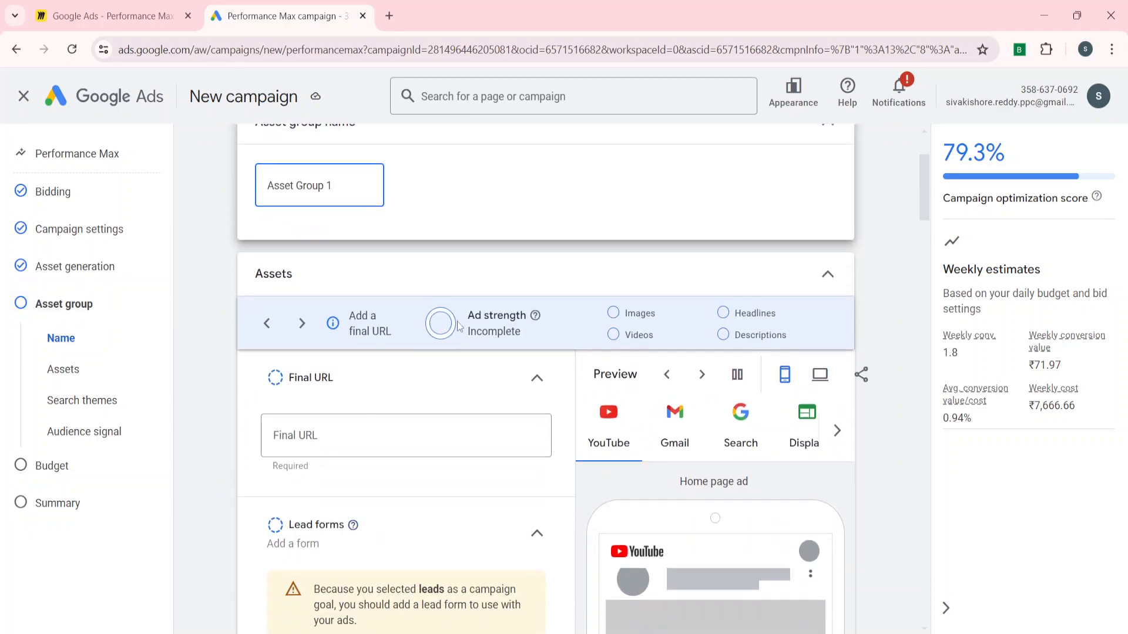
pyautogui.scroll(-1, 358, 495)
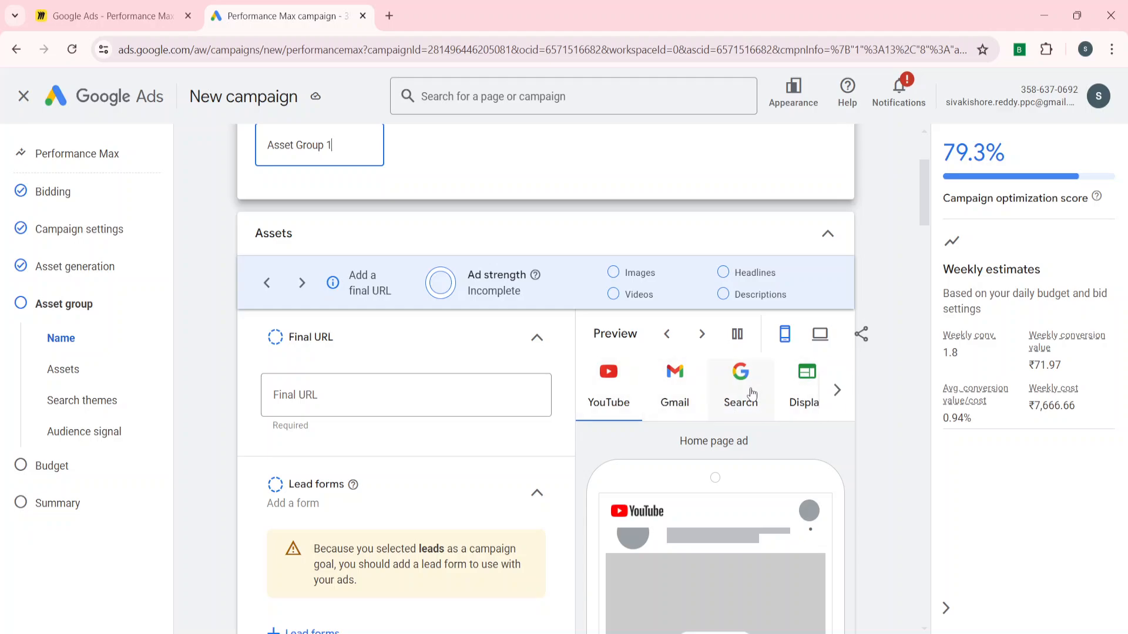
pyautogui.click(840, 394)
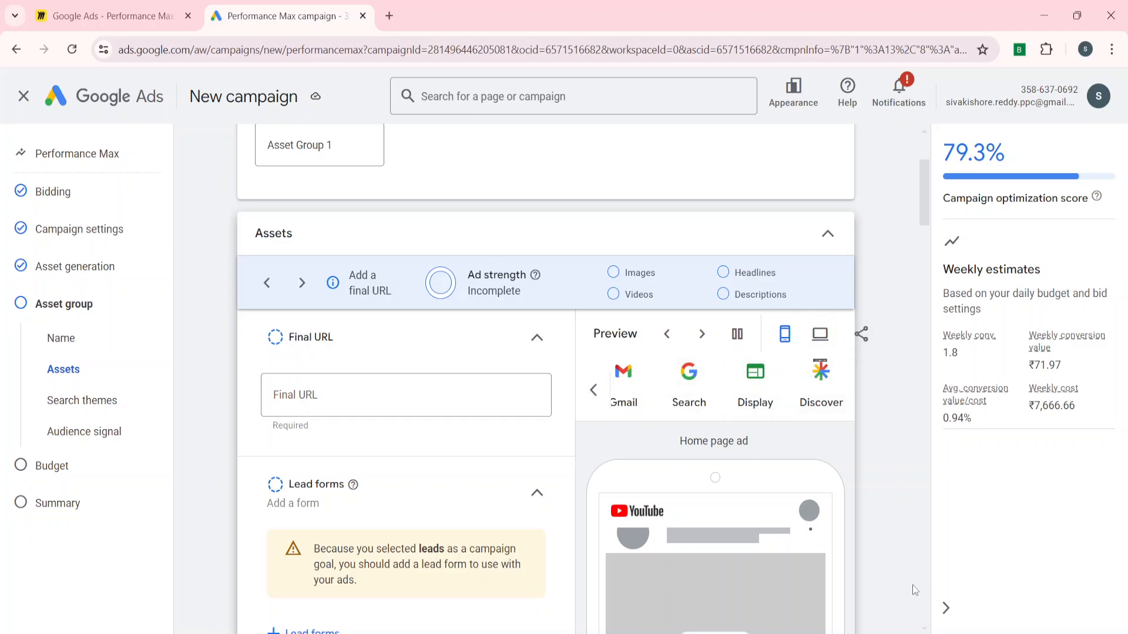
pyautogui.click(938, 611)
# - Examine the asset fields from final URL, lead forms and calls through headlines, descriptions, images, logos, videos, sitelinks and call to action
pyautogui.scroll(-2, 798, 561)
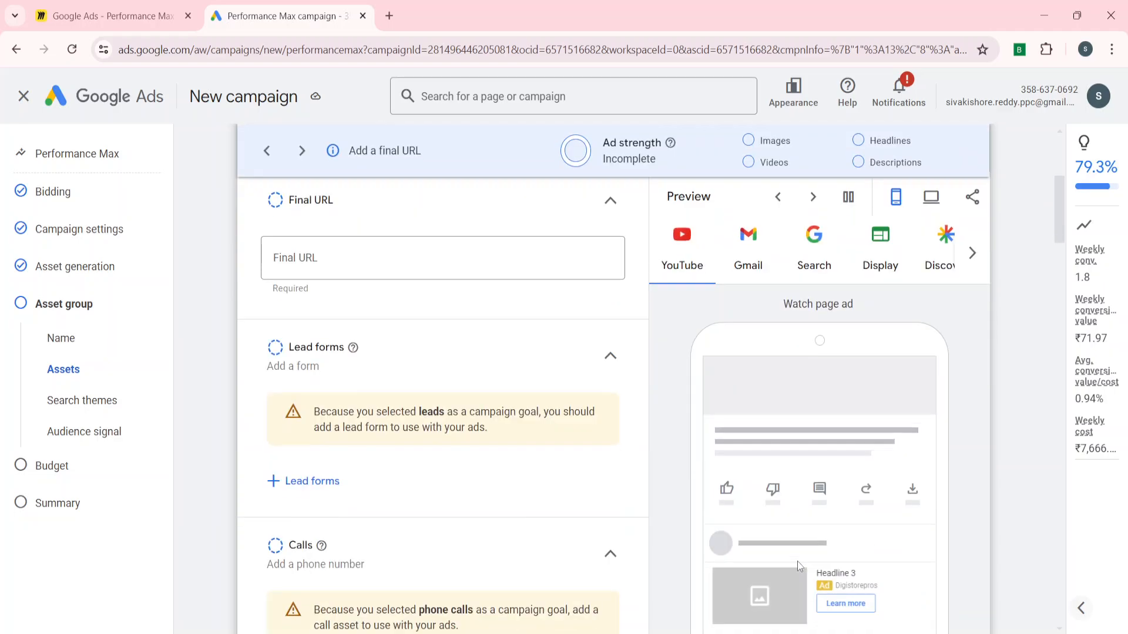
pyautogui.scroll(-2, 774, 474)
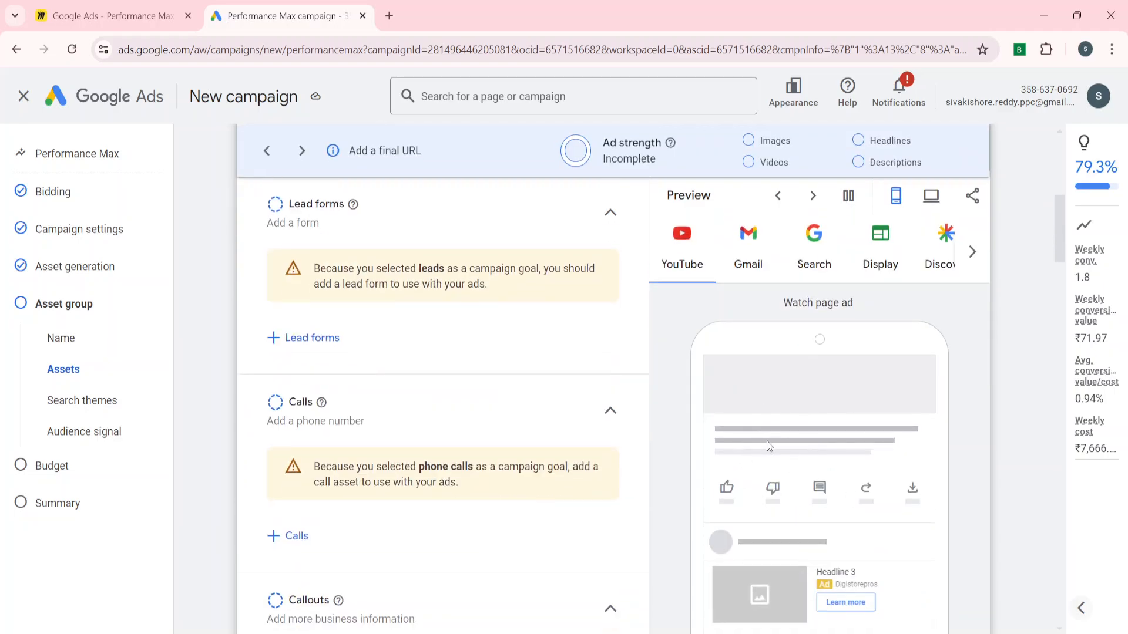
pyautogui.scroll(4, 768, 447)
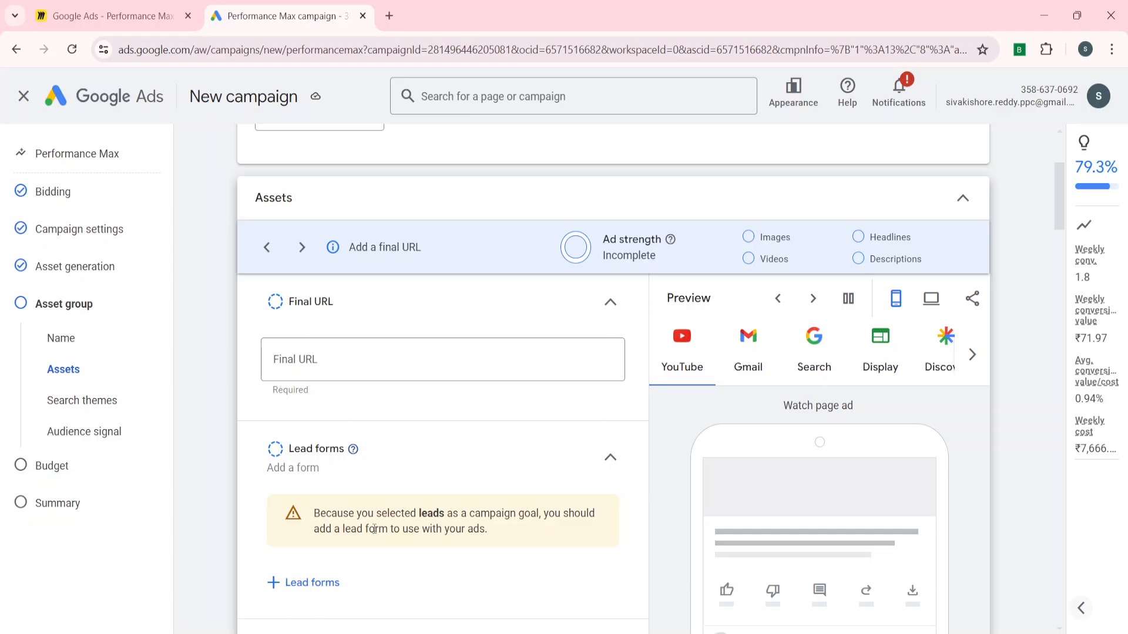
pyautogui.scroll(-4, 372, 529)
pyautogui.scroll(6, 539, 435)
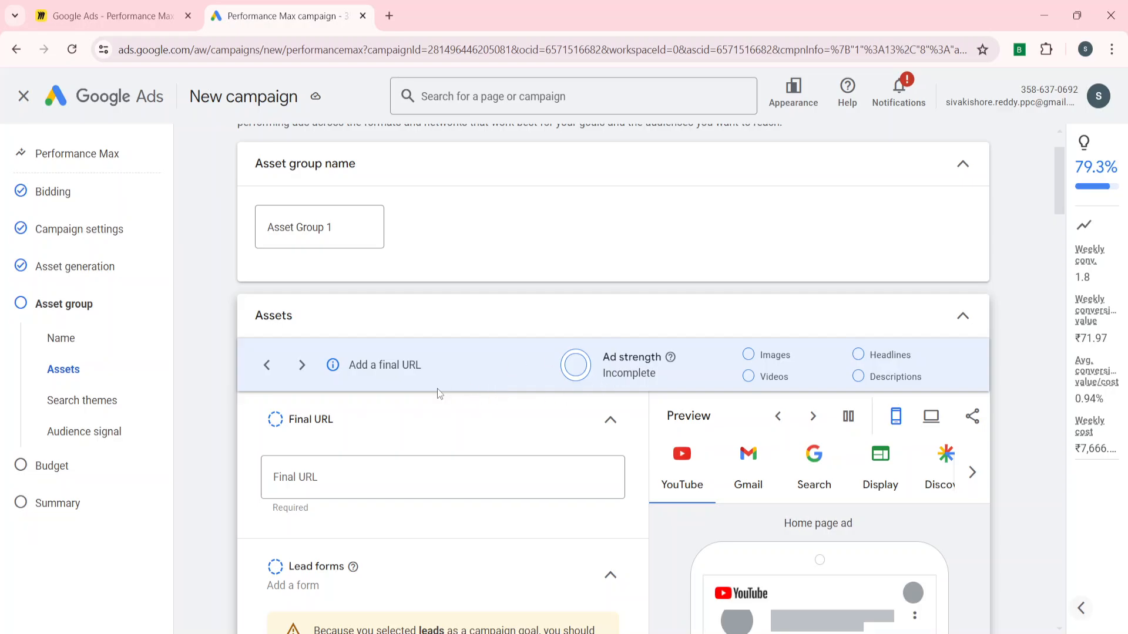
pyautogui.scroll(-3, 378, 428)
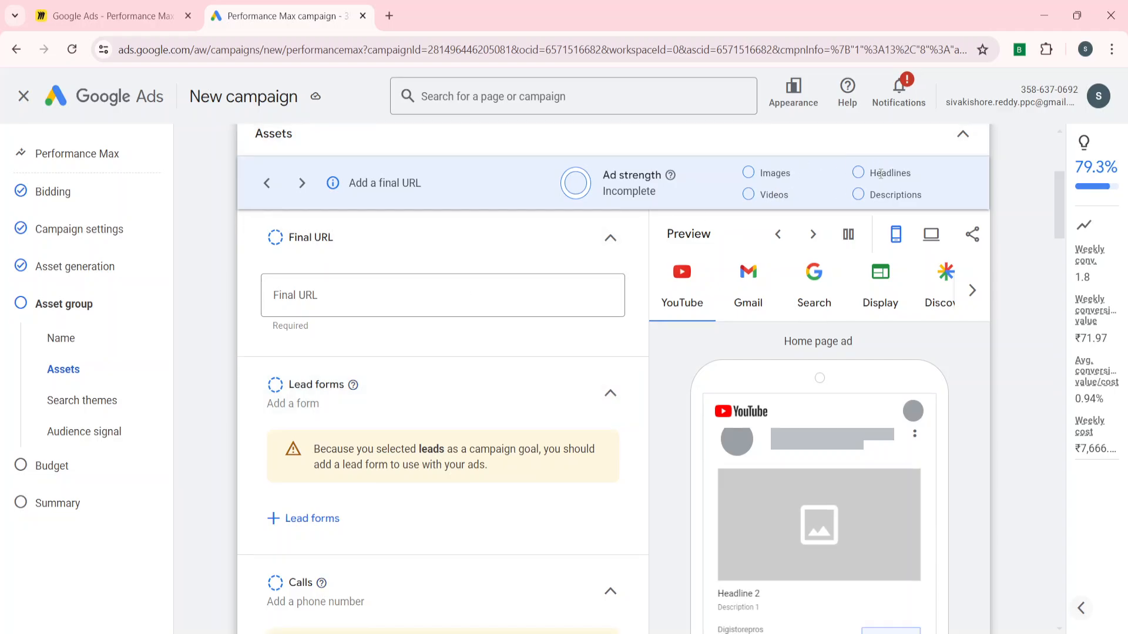
pyautogui.scroll(-10, 565, 332)
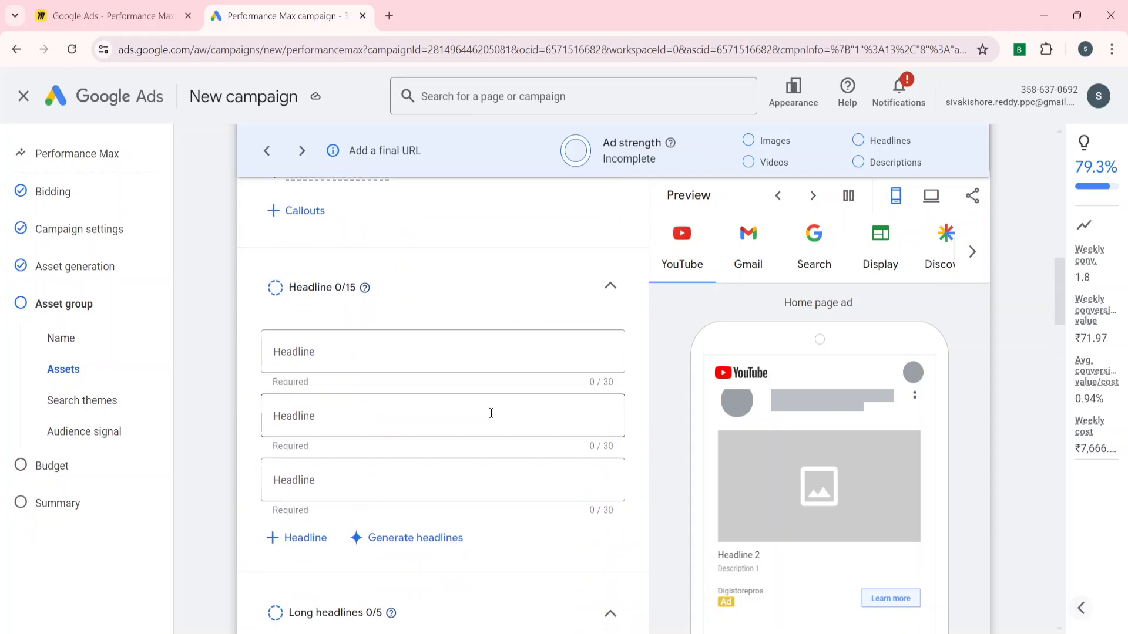
pyautogui.scroll(-4, 312, 474)
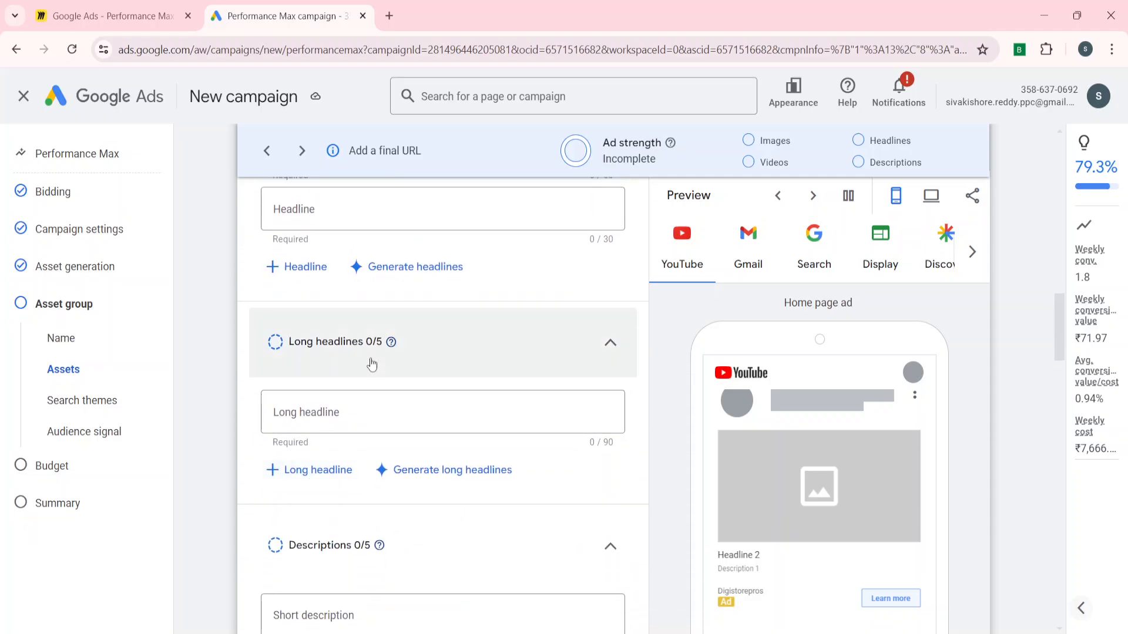
pyautogui.scroll(-4, 297, 497)
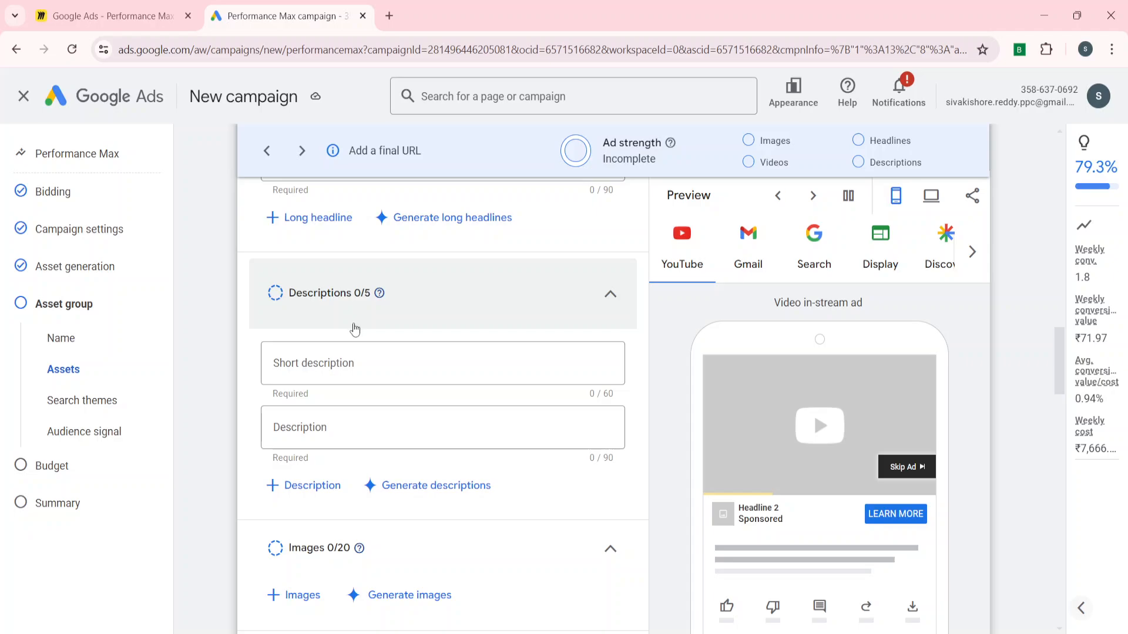
pyautogui.scroll(-3, 355, 325)
pyautogui.scroll(-2, 329, 381)
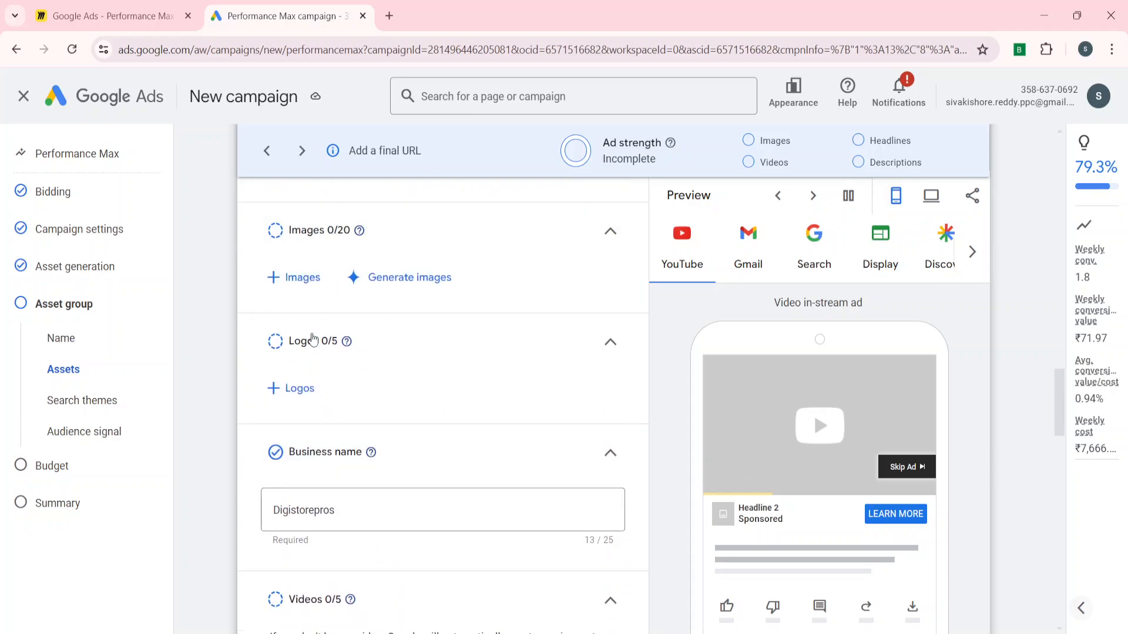
pyautogui.scroll(-3, 316, 357)
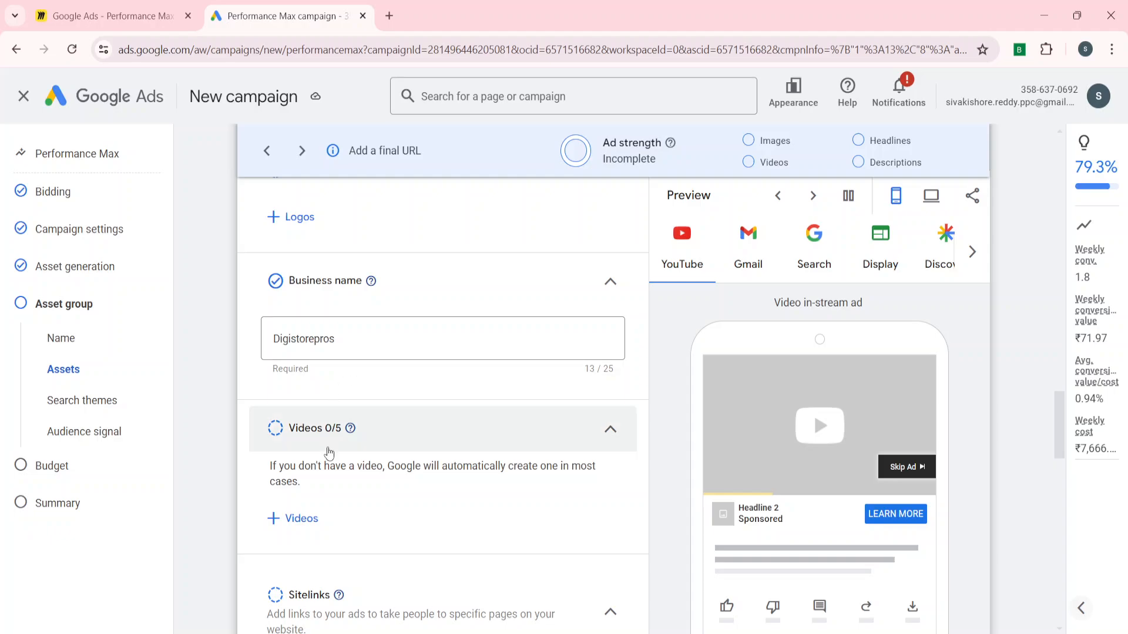
pyautogui.scroll(-8, 329, 452)
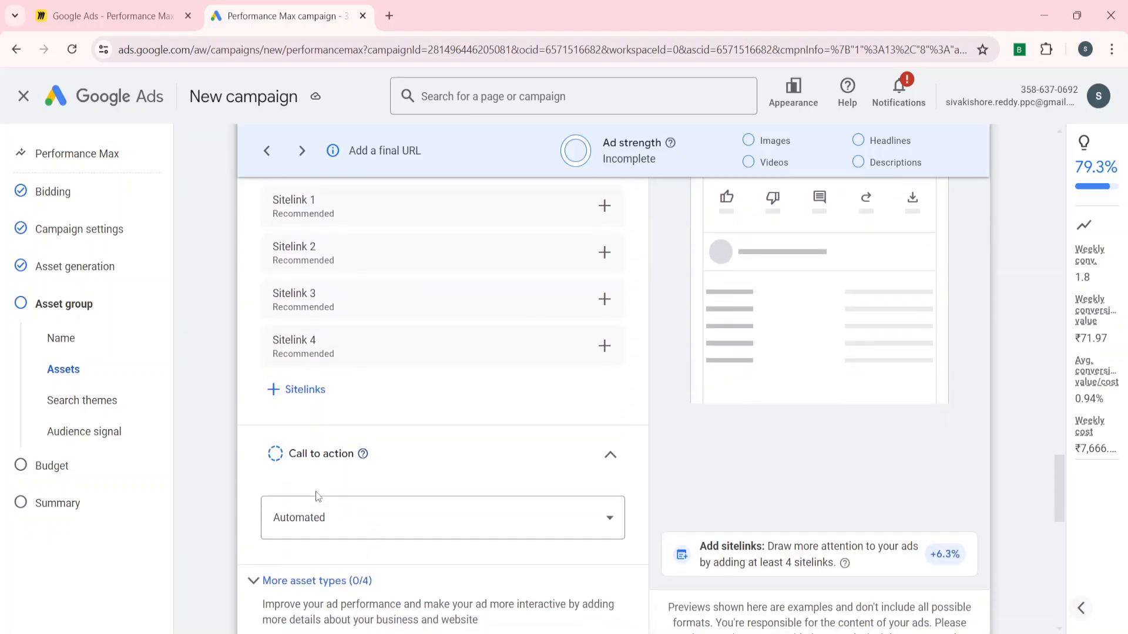
# - View the additional asset types for promotions, prices and structured snippets, then collapse the list
pyautogui.scroll(-2, 317, 497)
pyautogui.click(253, 310)
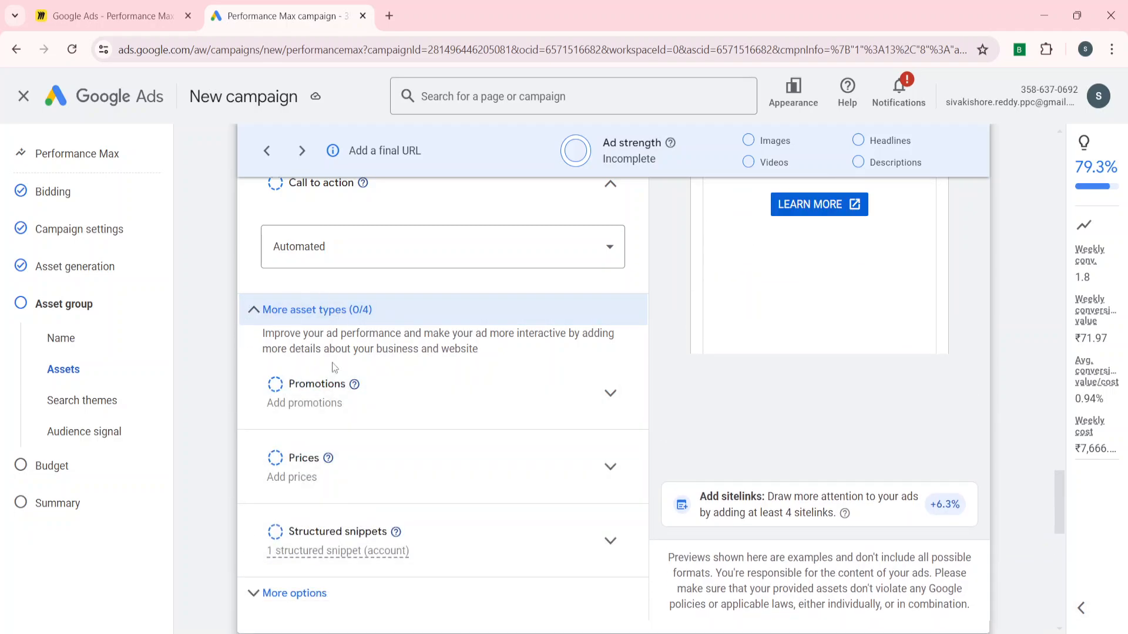
pyautogui.click(251, 309)
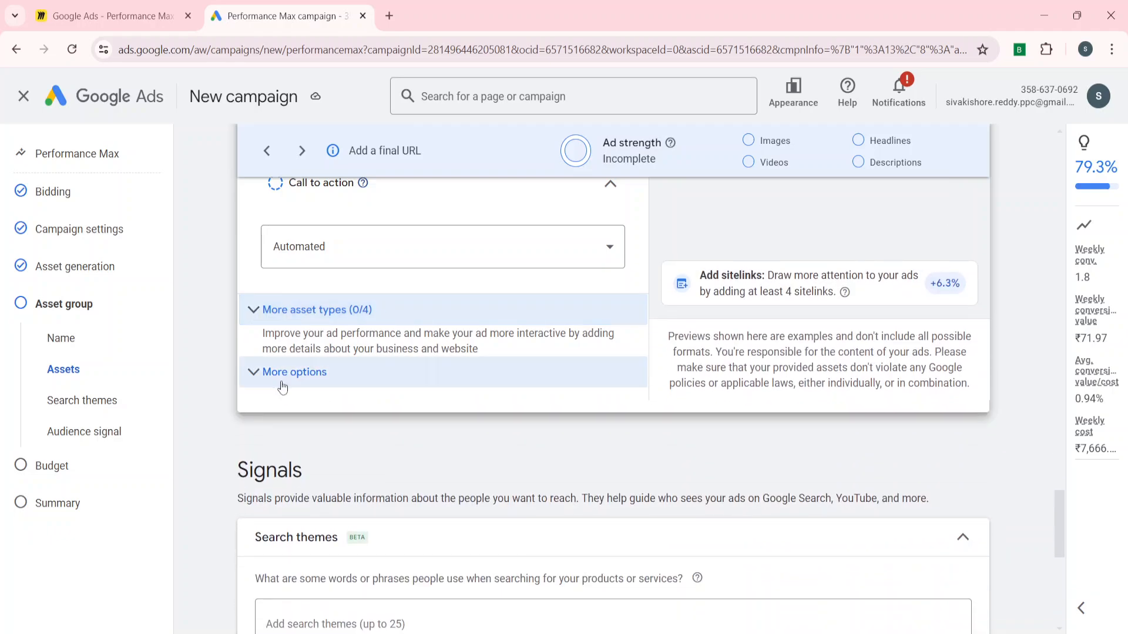
# - Expand the further asset options to view display path, final URL for mobile and URL rules, then collapse URL rules
pyautogui.click(273, 383)
pyautogui.scroll(-3, 276, 405)
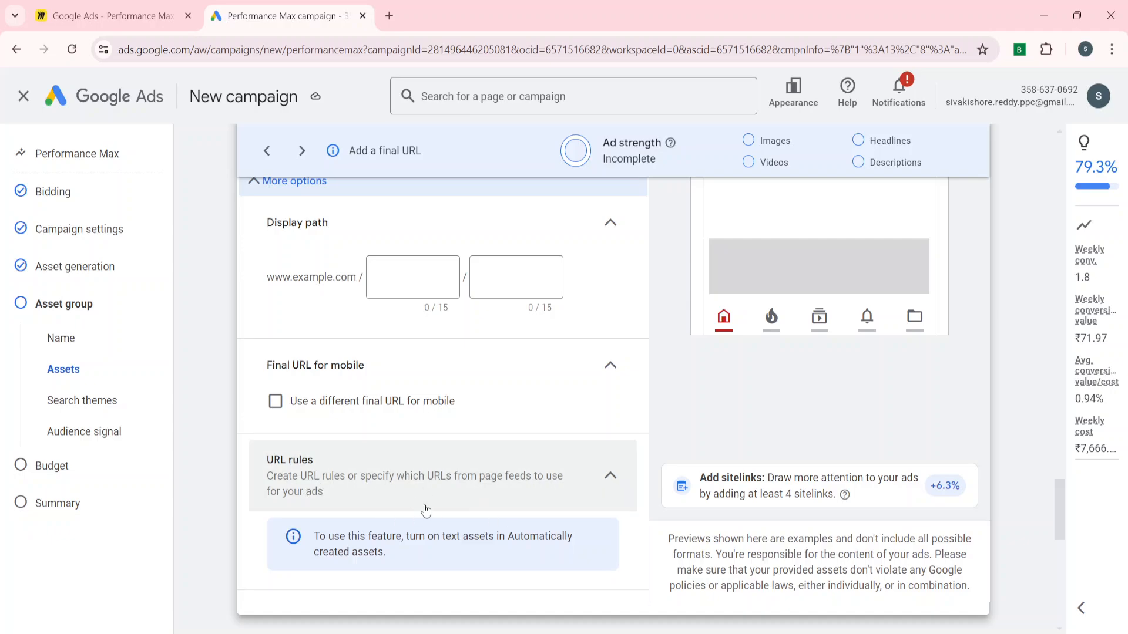
pyautogui.click(580, 489)
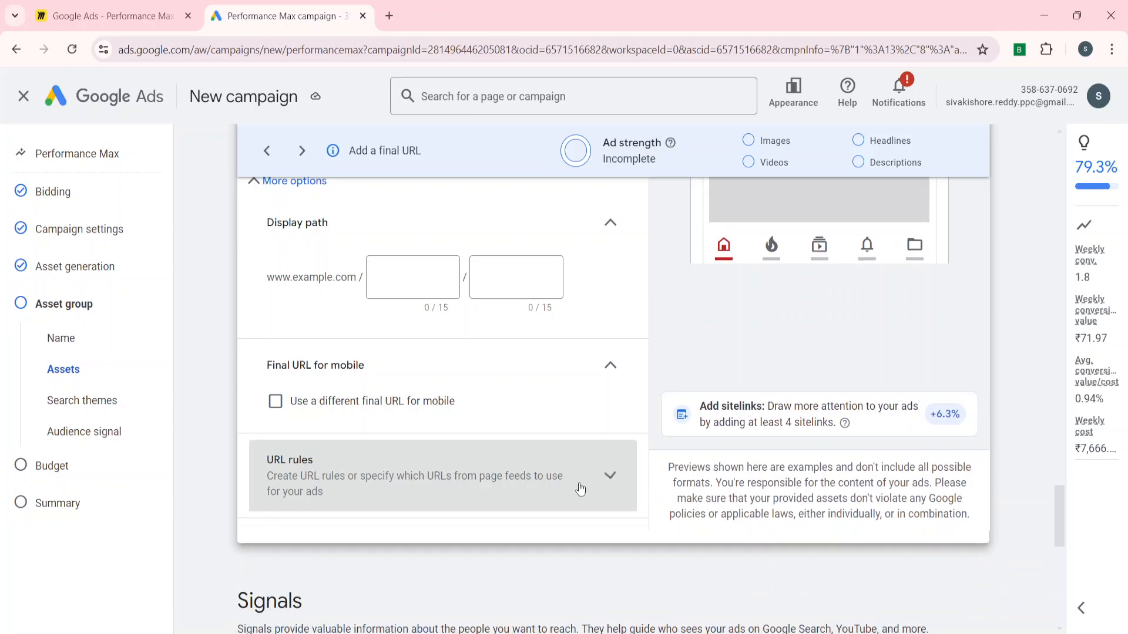
# - Examine the Search themes and Audience signal sections under the asset group's signals
pyautogui.scroll(-3, 366, 548)
pyautogui.scroll(-3, 365, 548)
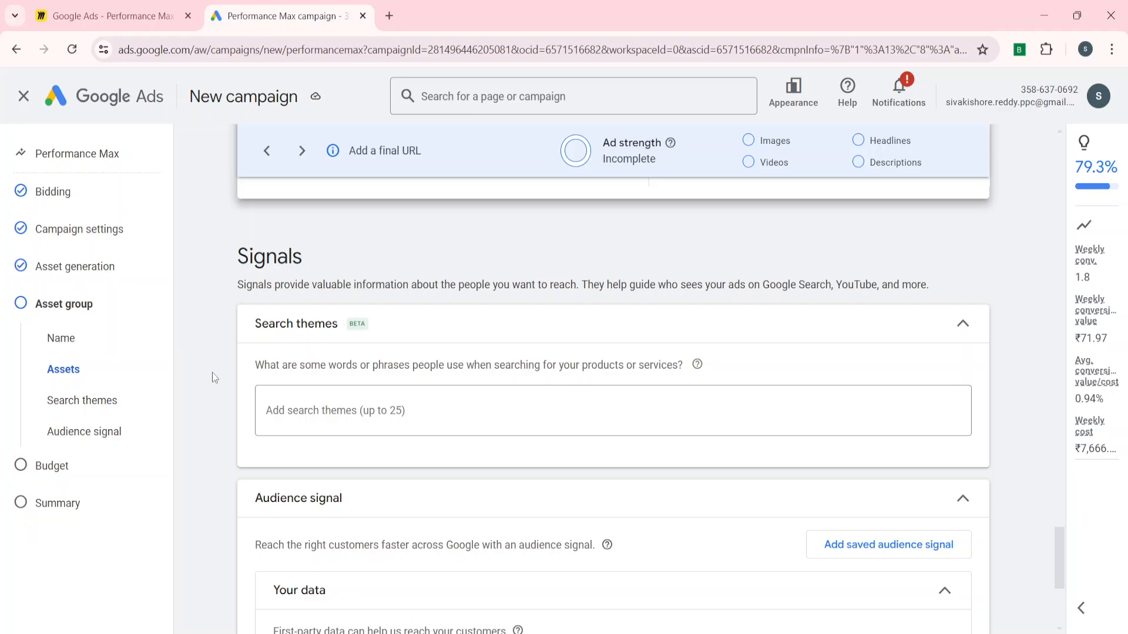
pyautogui.scroll(-1, 212, 372)
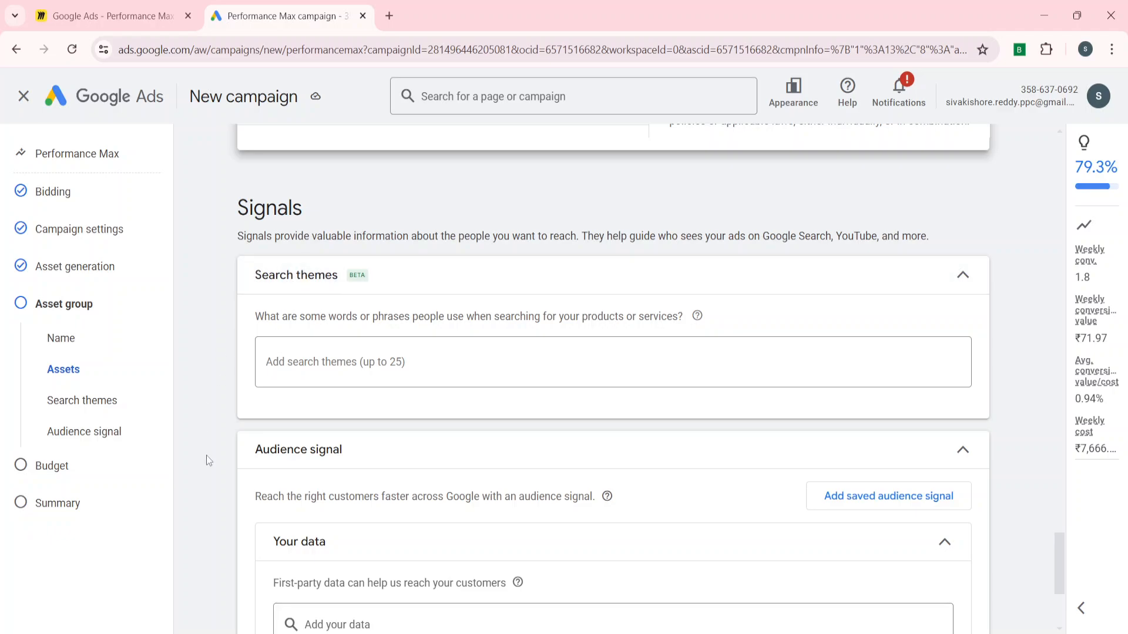
pyautogui.scroll(-2, 206, 461)
pyautogui.scroll(2, 259, 397)
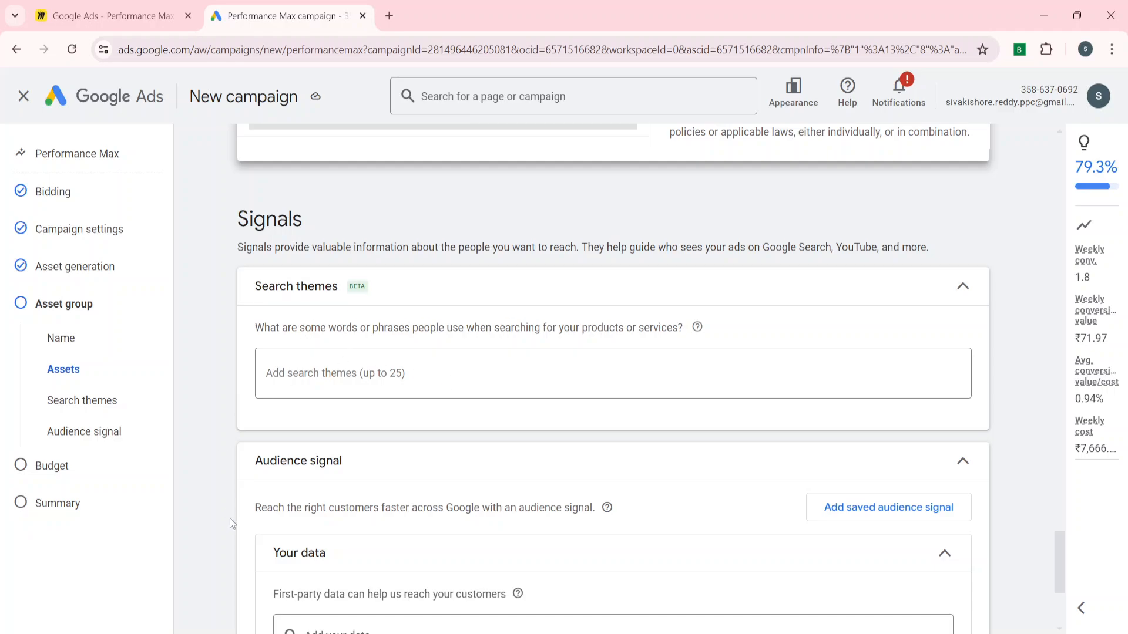
pyautogui.scroll(-2, 231, 518)
pyautogui.scroll(-1, 286, 509)
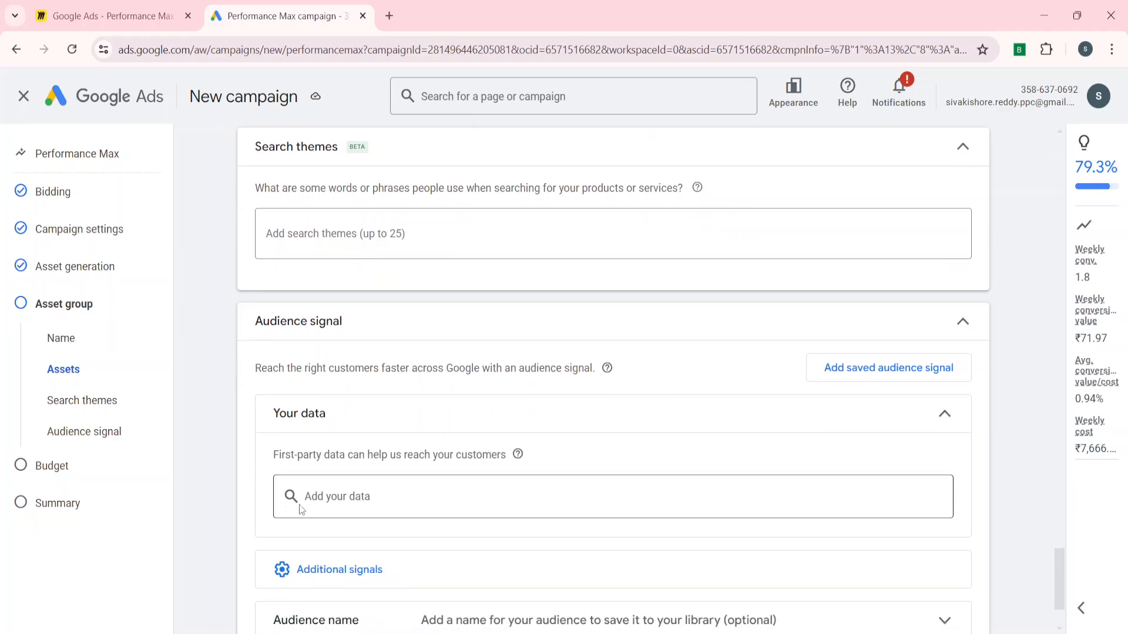
# - View the first-party data choices for the audience signal, then close the list without selecting a segment
pyautogui.click(326, 495)
pyautogui.scroll(1, 218, 476)
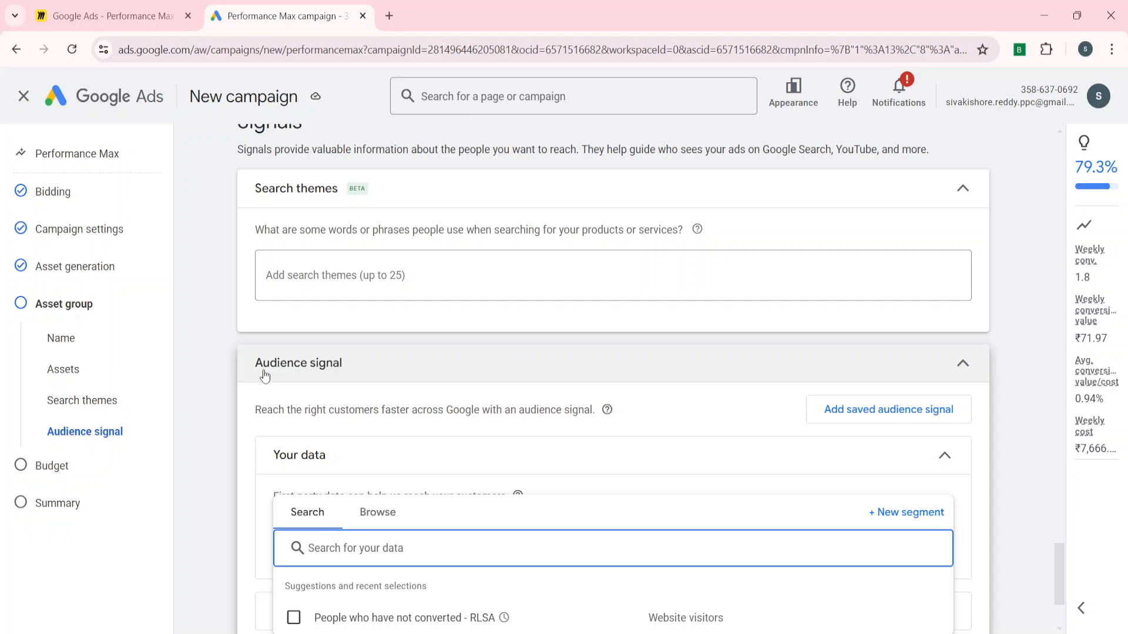
pyautogui.click(218, 347)
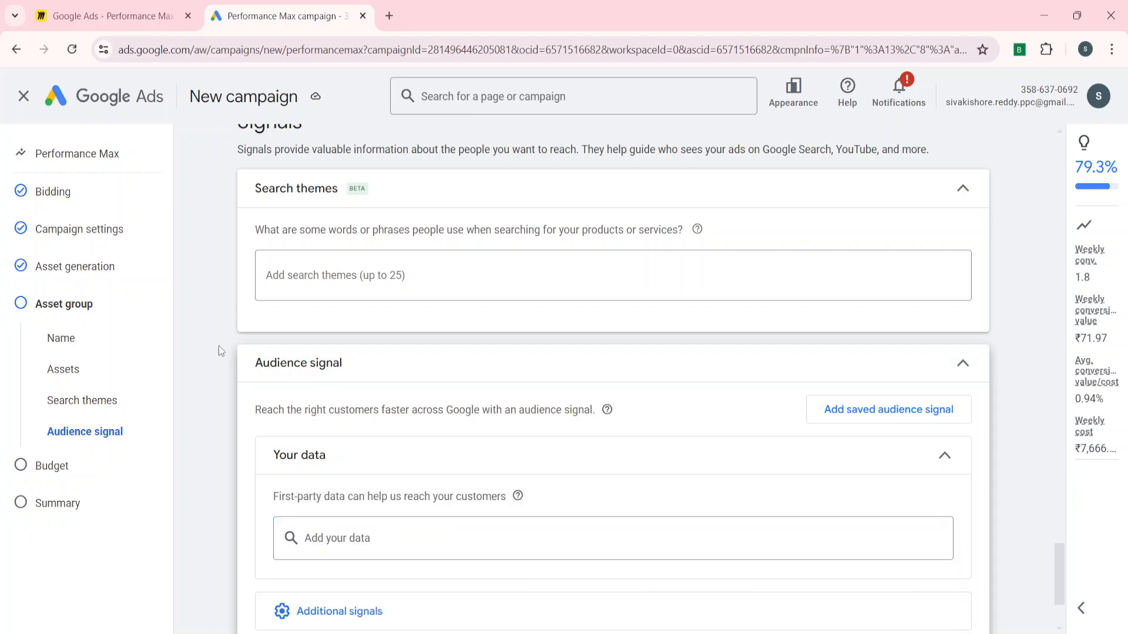
# - Continue from the asset group's signals to the budget stage and choose to set a custom average daily budget
pyautogui.scroll(1, 218, 350)
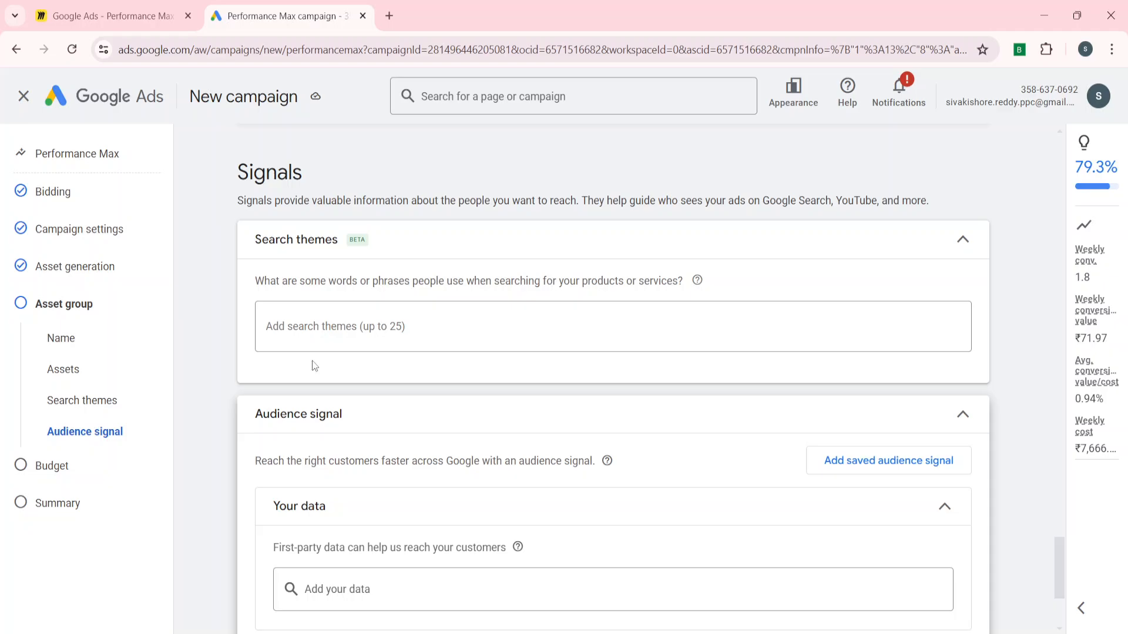
pyautogui.scroll(-3, 315, 366)
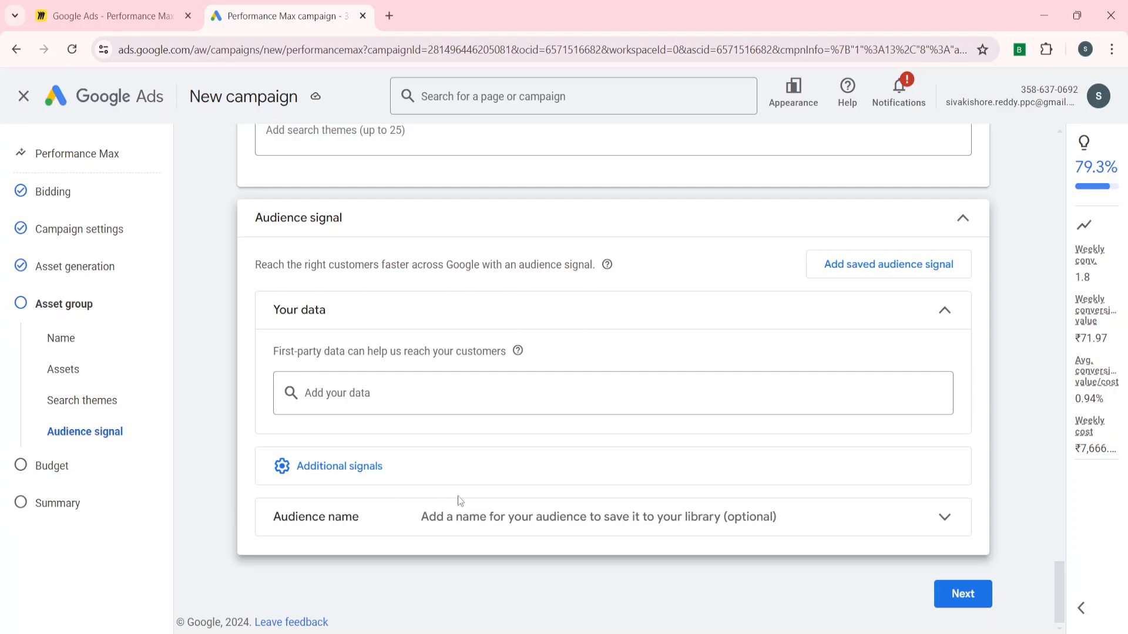
pyautogui.click(942, 594)
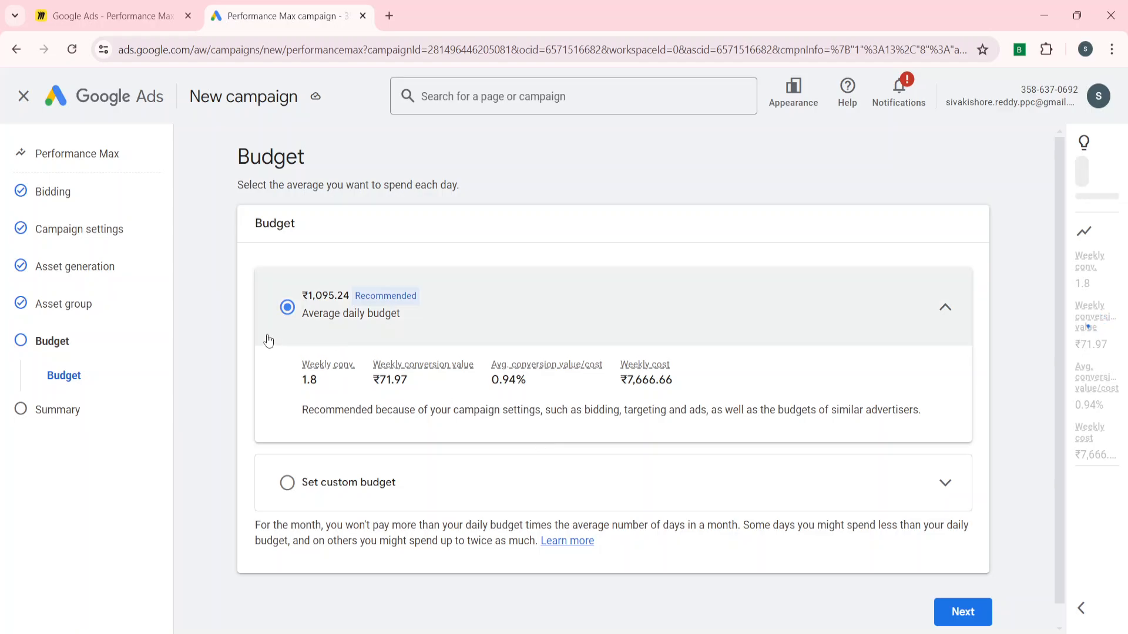
pyautogui.click(313, 506)
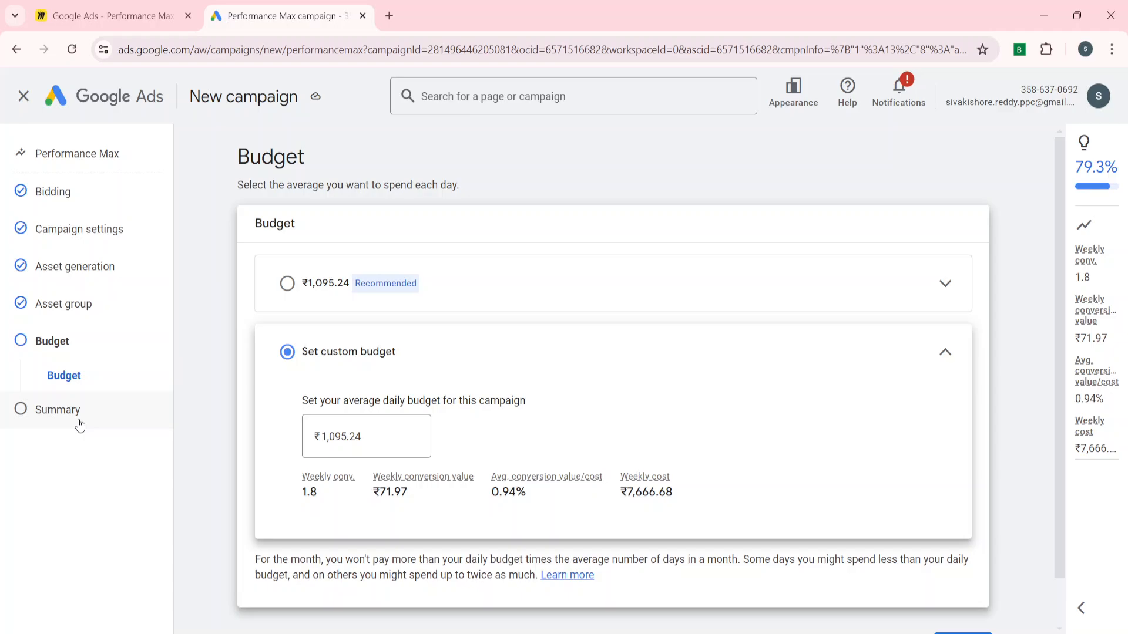
# - Open the campaign summary and review its issues, recommendations, overview, bidding, campaign settings, asset group and budget
pyautogui.click(58, 410)
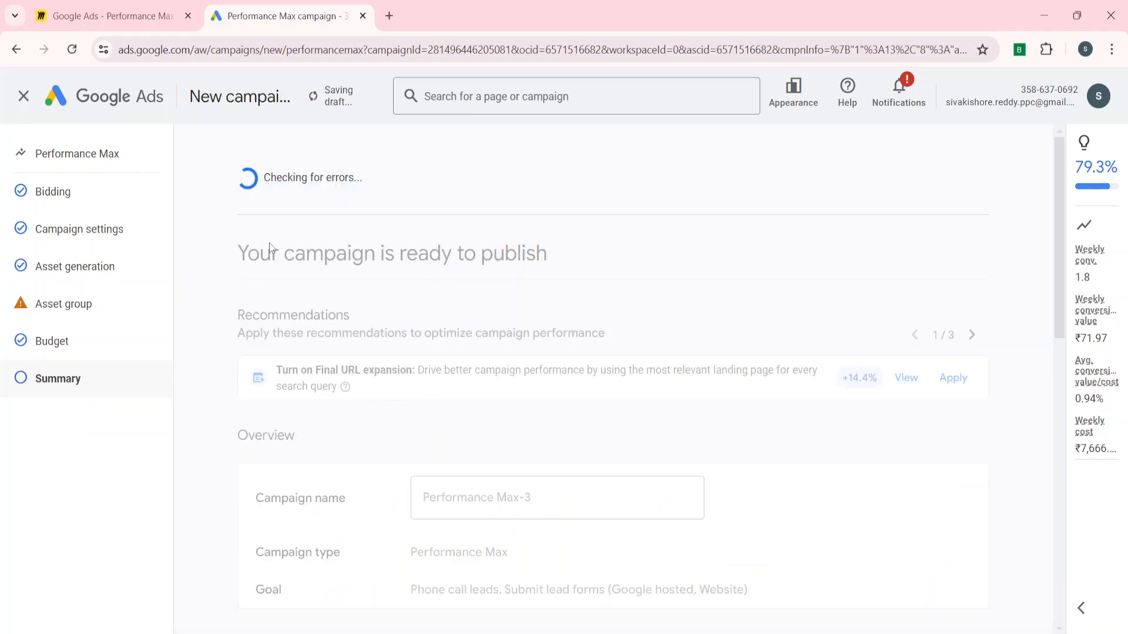
pyautogui.moveTo(269, 242); pyautogui.dragTo(399, 347)
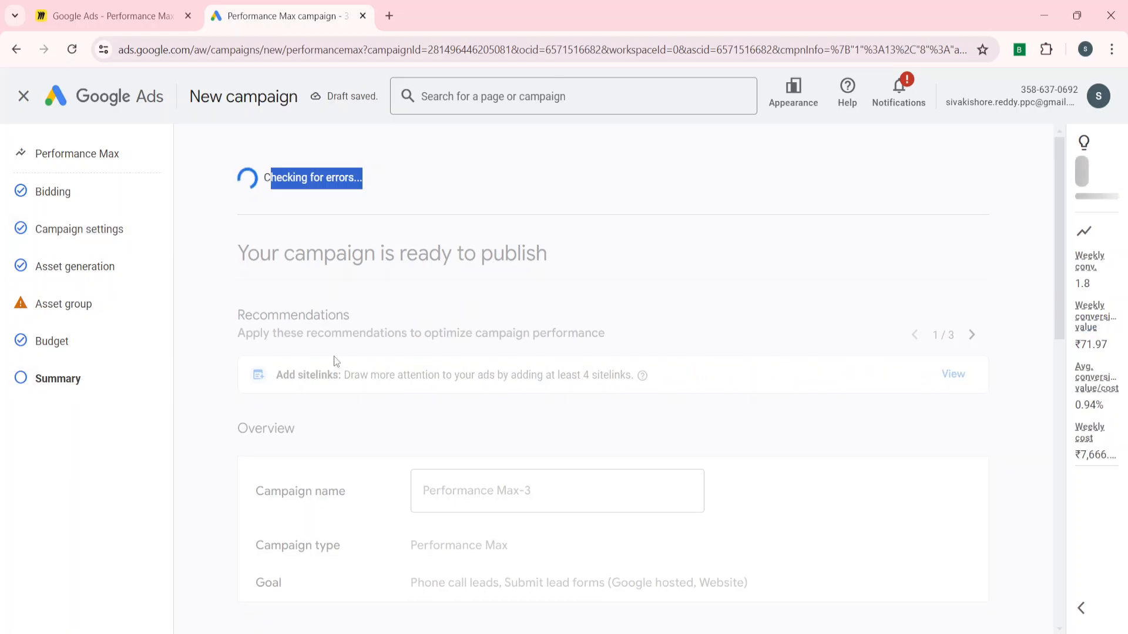
pyautogui.scroll(-10, 238, 436)
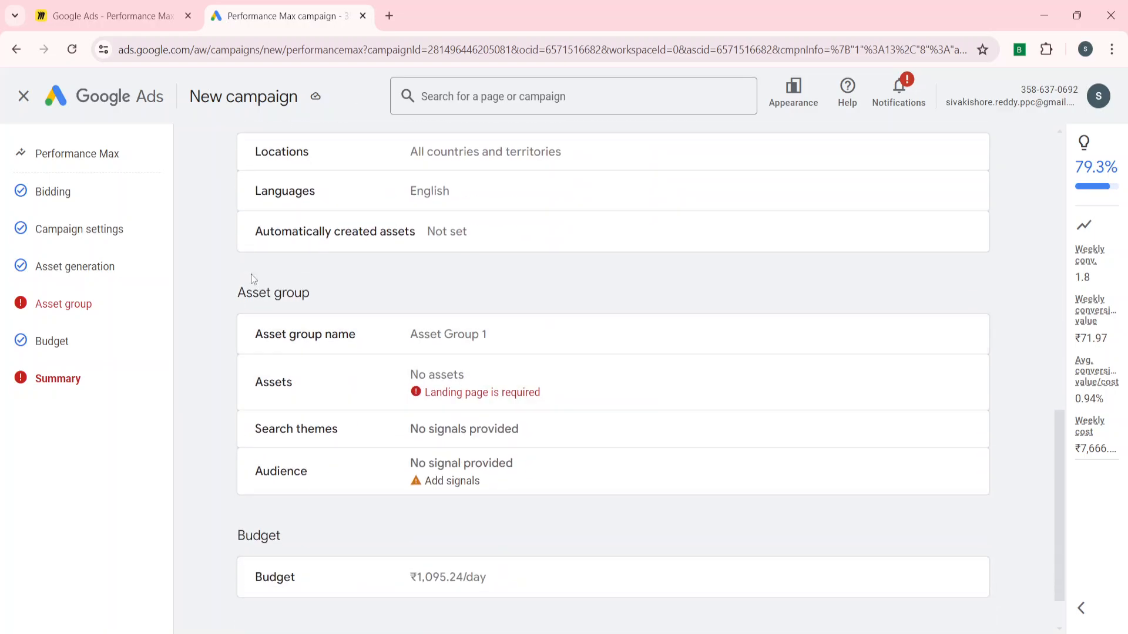
pyautogui.scroll(-2, 241, 415)
pyautogui.scroll(10, 235, 478)
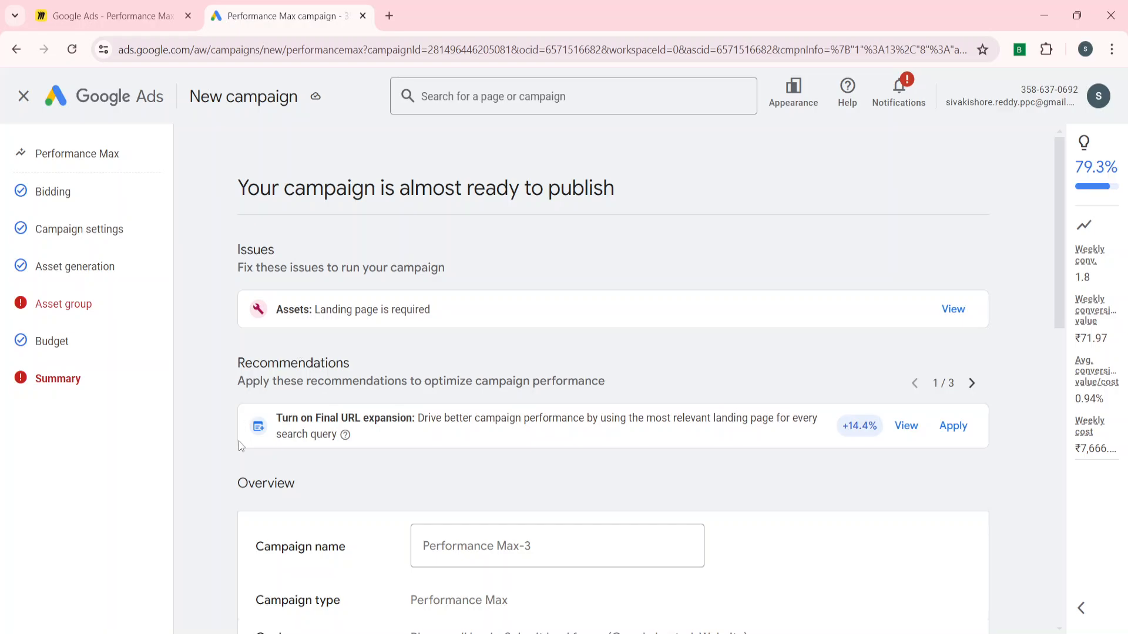
pyautogui.scroll(-10, 241, 446)
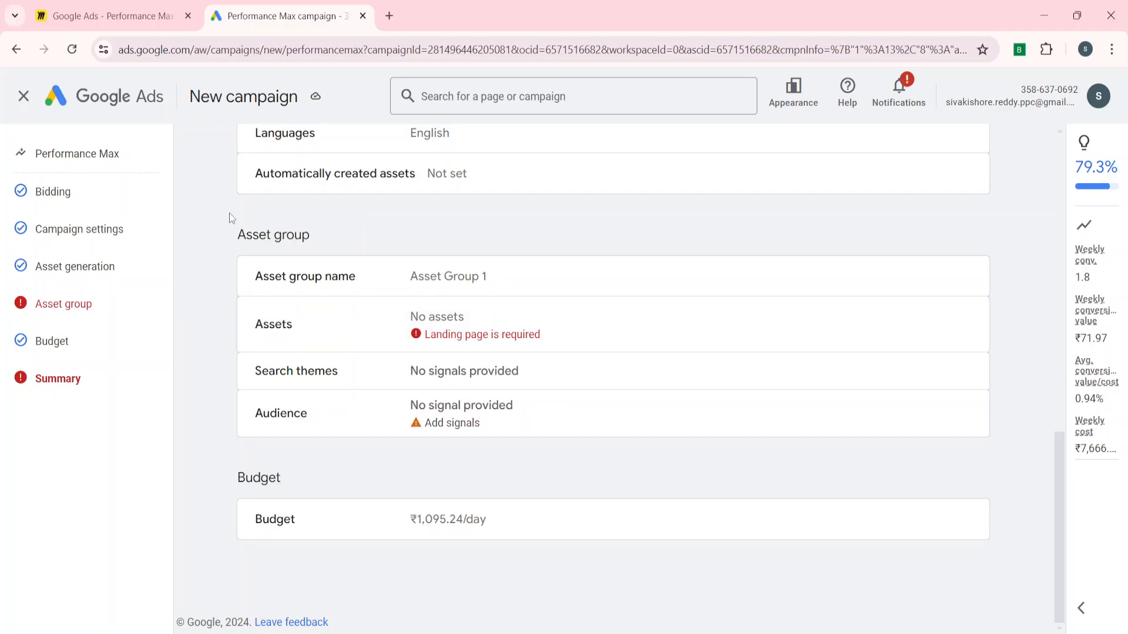
pyautogui.scroll(10, 317, 352)
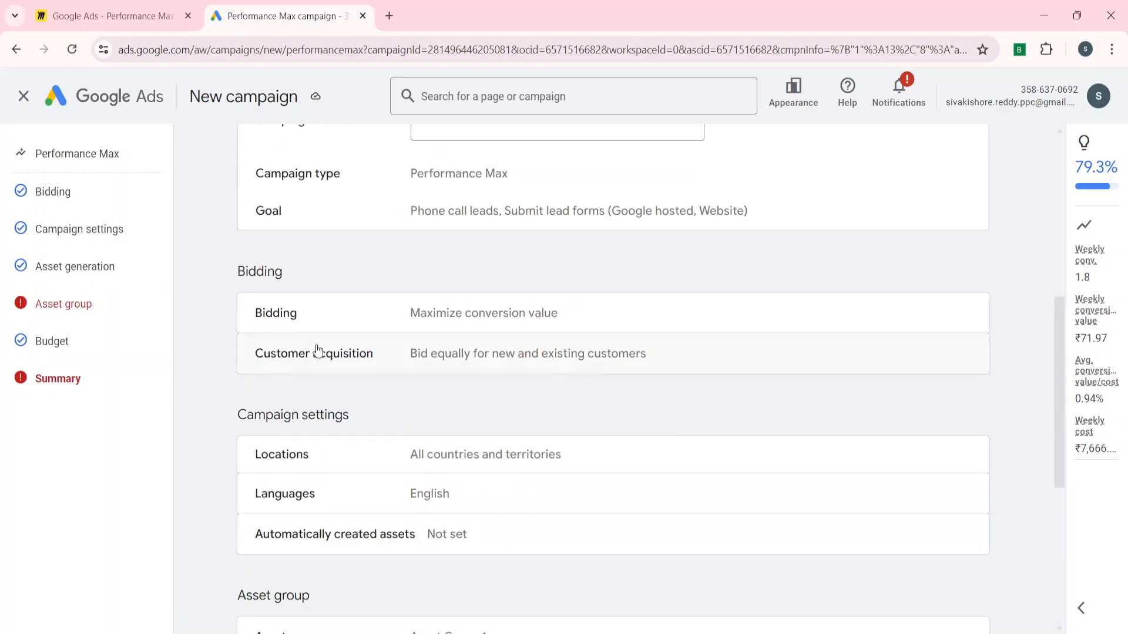